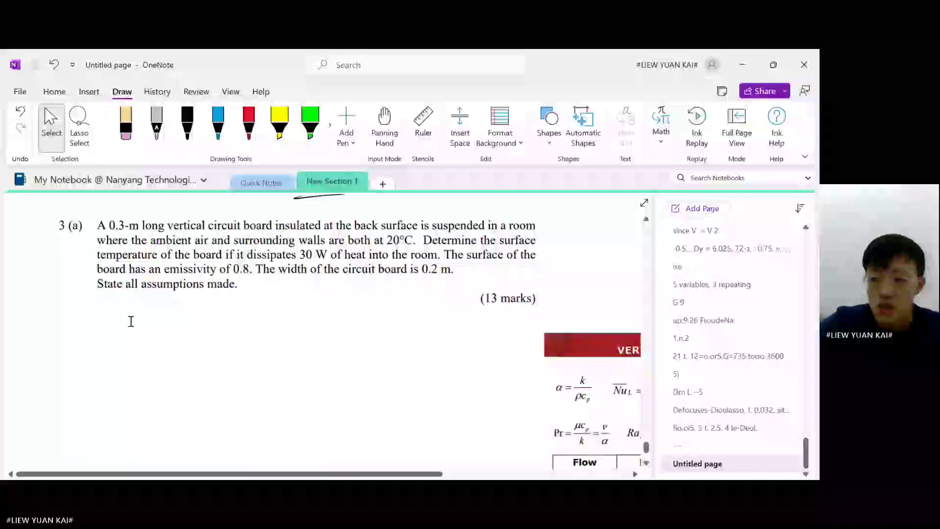
Pick the black pen to start writing below question 3(a)
left_click(187, 123)
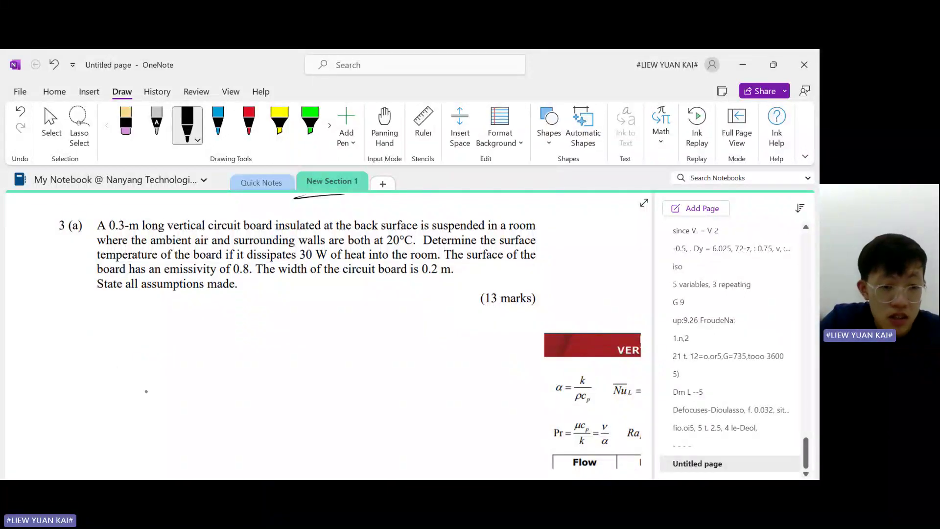
Sketch the circuit board outline, erasing and redrawing the first strokes
mouse_move(134, 398)
left_mouse_down()
mouse_move(192, 343)
mouse_move(211, 450)
left_mouse_up()
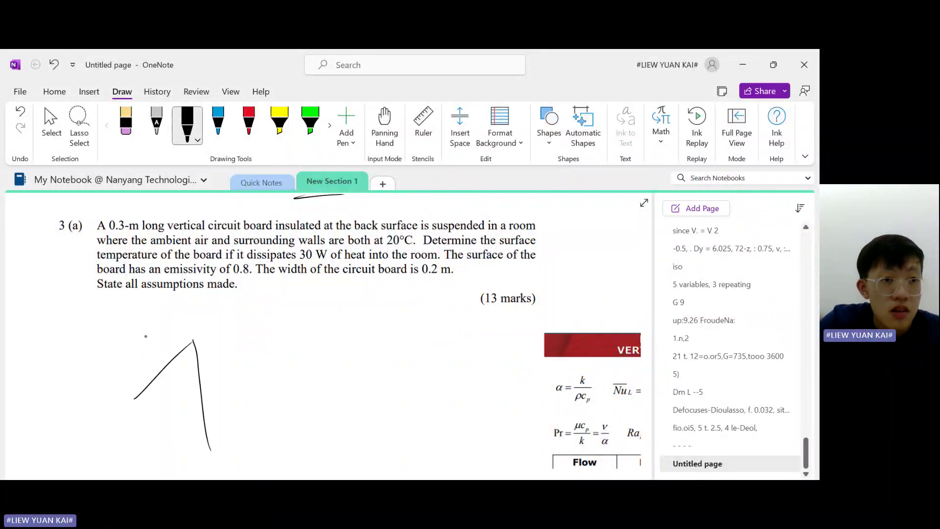
left_click(126, 125)
left_click_drag(179, 374, 219, 368)
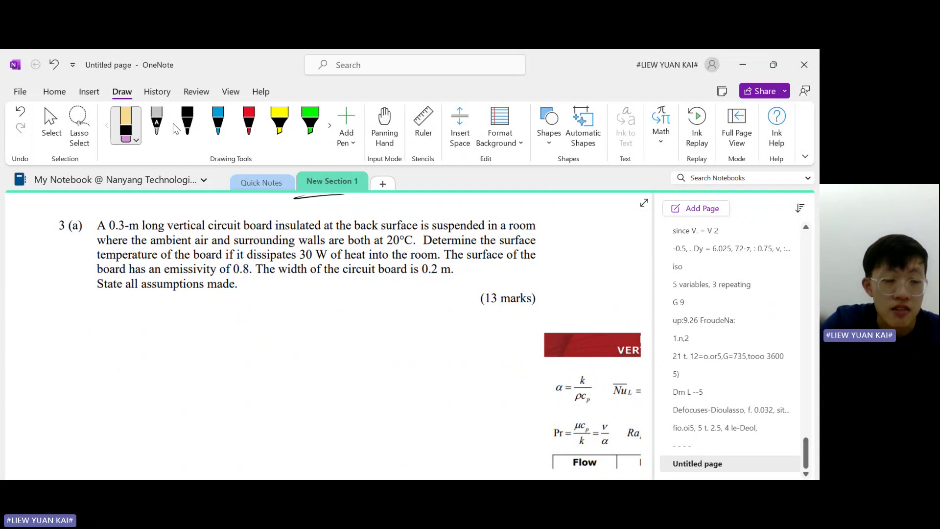
left_click(188, 122)
mouse_move(141, 383)
left_mouse_down()
mouse_move(197, 343)
mouse_move(203, 409)
mouse_move(149, 453)
mouse_move(208, 406)
left_mouse_up()
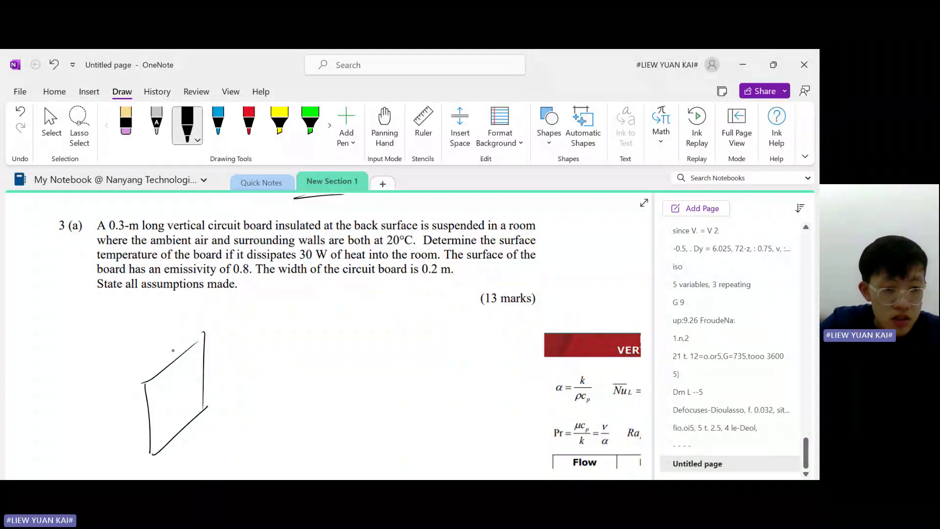
Label the board 0.2 by 0.3 with ε = 0.8 and an unknown surface temperature Ts
mouse_move(167, 336)
left_mouse_down()
mouse_move(195, 336)
mouse_move(231, 359)
left_mouse_up()
left_click(178, 342)
left_click_drag(249, 349, 250, 363)
left_click(244, 361)
left_click_drag(192, 360, 260, 313)
mouse_move(254, 317)
left_mouse_down()
mouse_move(300, 315)
mouse_move(291, 311)
left_mouse_up()
left_click(278, 315)
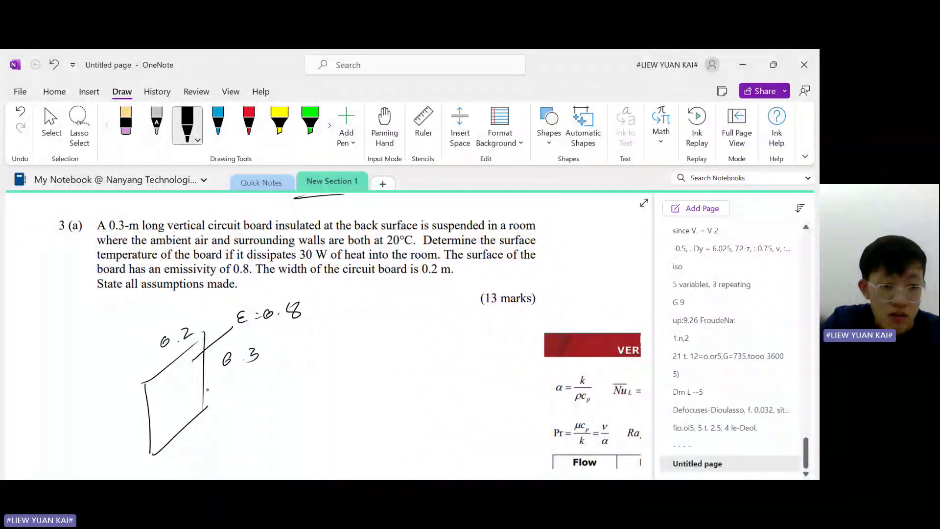
mouse_move(187, 416)
left_mouse_down()
mouse_move(219, 431)
mouse_move(238, 425)
left_mouse_up()
mouse_move(234, 424)
left_mouse_down()
mouse_move(239, 442)
mouse_move(260, 427)
left_mouse_up()
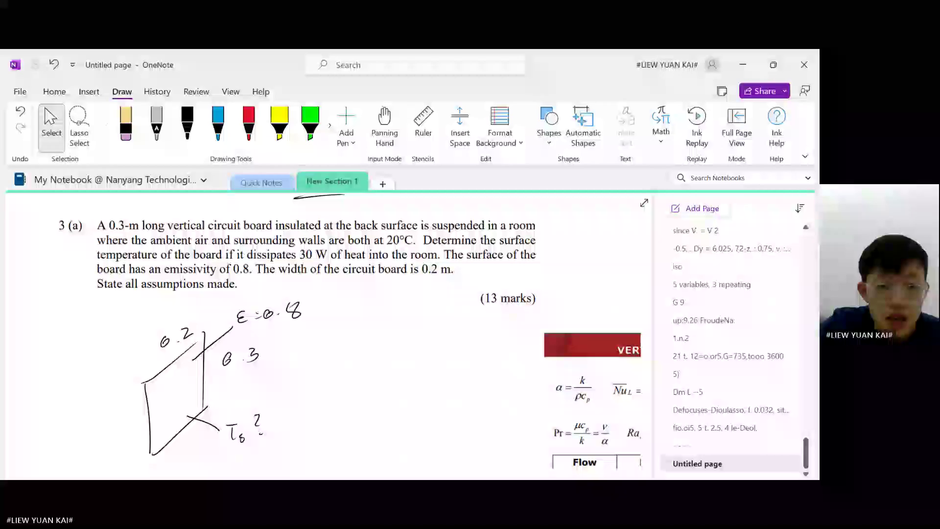
Write the assumption Tsur = T∞ = 20°C = 293K as a bulleted line
left_click(348, 350)
mouse_move(358, 338)
left_mouse_down()
mouse_move(372, 335)
mouse_move(366, 351)
mouse_move(375, 354)
mouse_move(403, 344)
left_mouse_up()
mouse_move(409, 343)
left_mouse_down()
mouse_move(436, 332)
mouse_move(432, 352)
mouse_move(464, 339)
left_mouse_up()
left_click_drag(460, 338, 579, 330)
mouse_move(590, 312)
left_mouse_down()
mouse_move(589, 327)
mouse_move(602, 327)
left_mouse_up()
left_click_drag(607, 320, 608, 321)
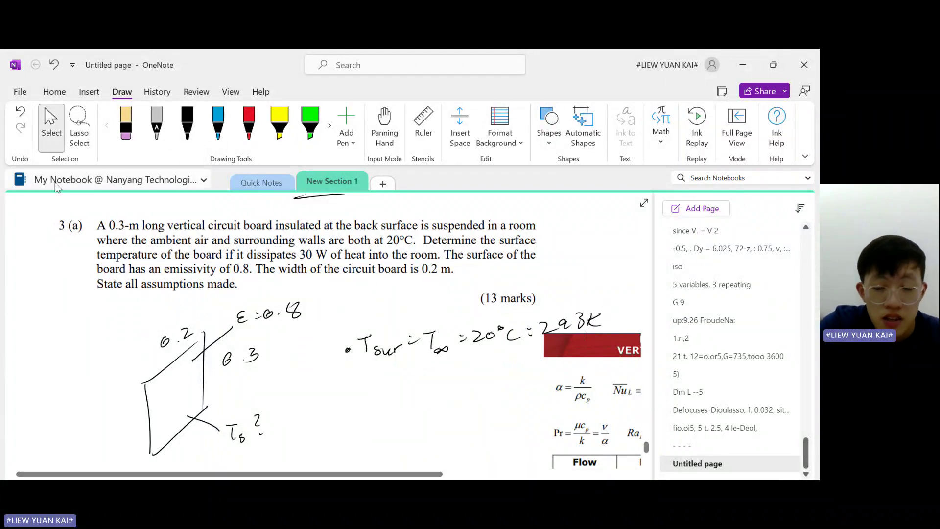
Draw a red arrow leaving the board and label it Q̇ = 30W
left_click(51, 125)
scroll(349, 274, "down", 3)
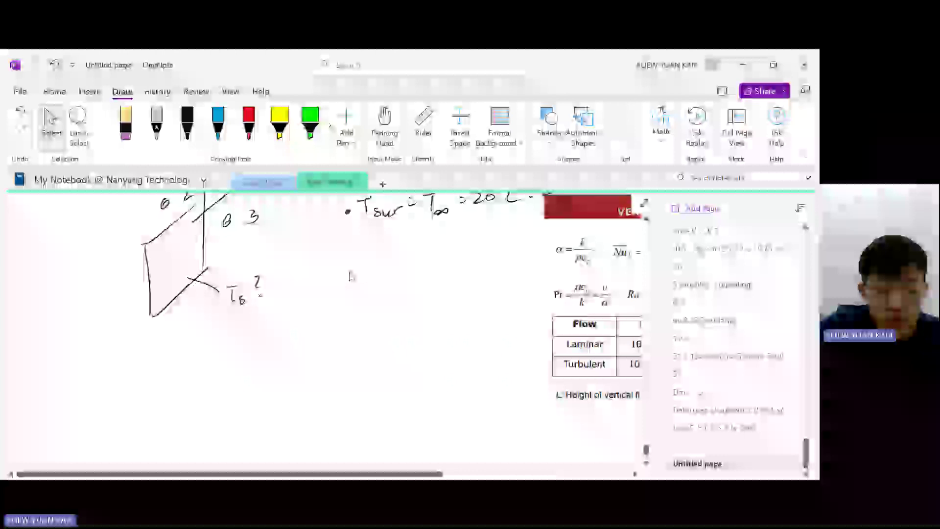
left_click(249, 125)
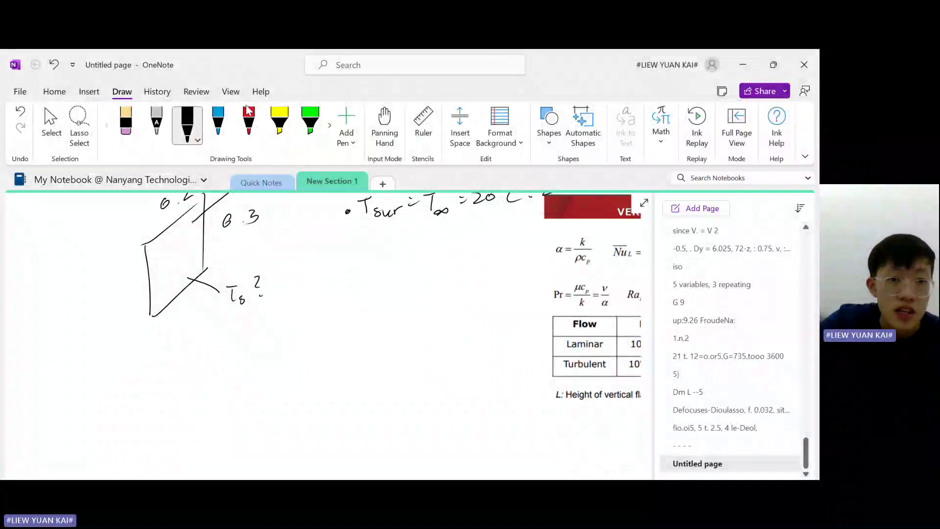
left_click_drag(160, 283, 213, 350)
left_click_drag(183, 345, 249, 349)
left_click(233, 332)
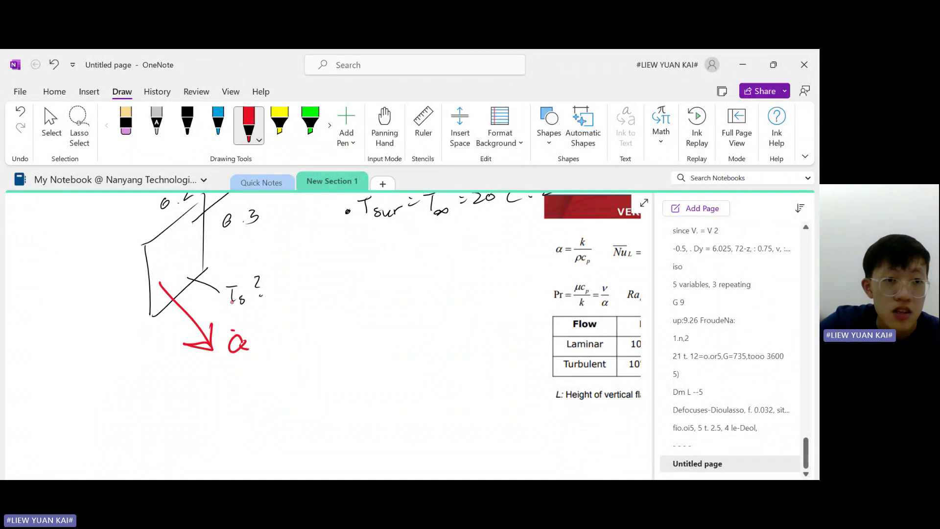
left_click_drag(254, 339, 264, 338)
left_click_drag(258, 347, 269, 345)
mouse_move(269, 335)
left_mouse_down()
mouse_move(278, 334)
mouse_move(273, 347)
mouse_move(331, 327)
left_mouse_up()
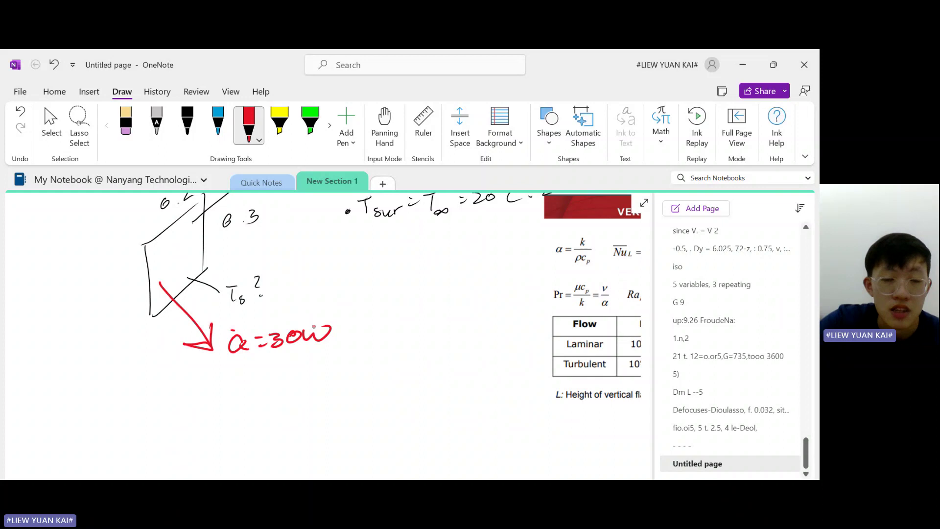
Scroll to review the sketch, briefly selecting the Tsur = T∞ line before returning to red ink
scroll(454, 398, "up", 3)
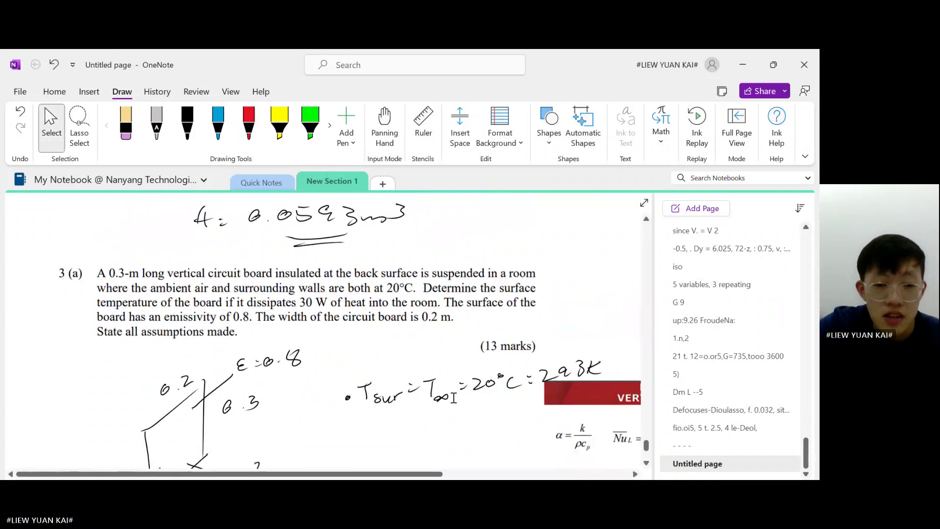
scroll(454, 398, "down", 3)
scroll(451, 411, "down", 3)
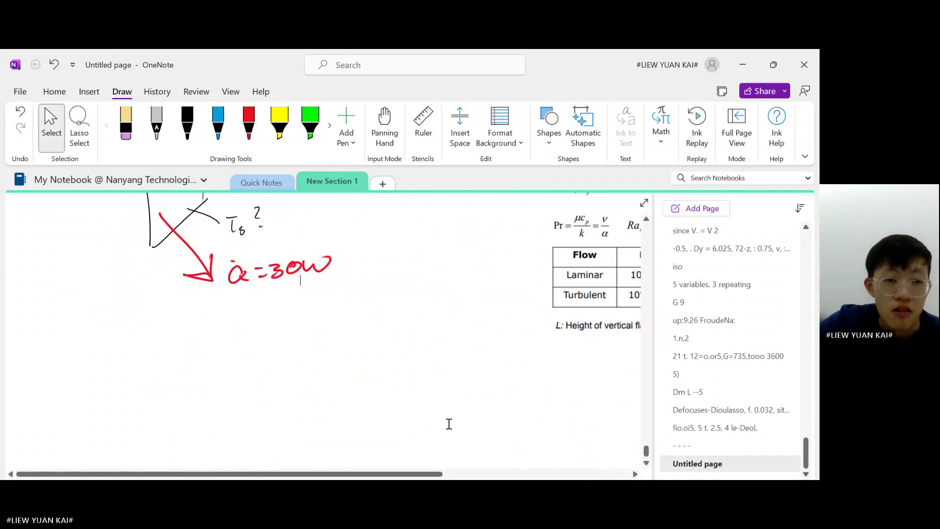
scroll(449, 424, "up", 6)
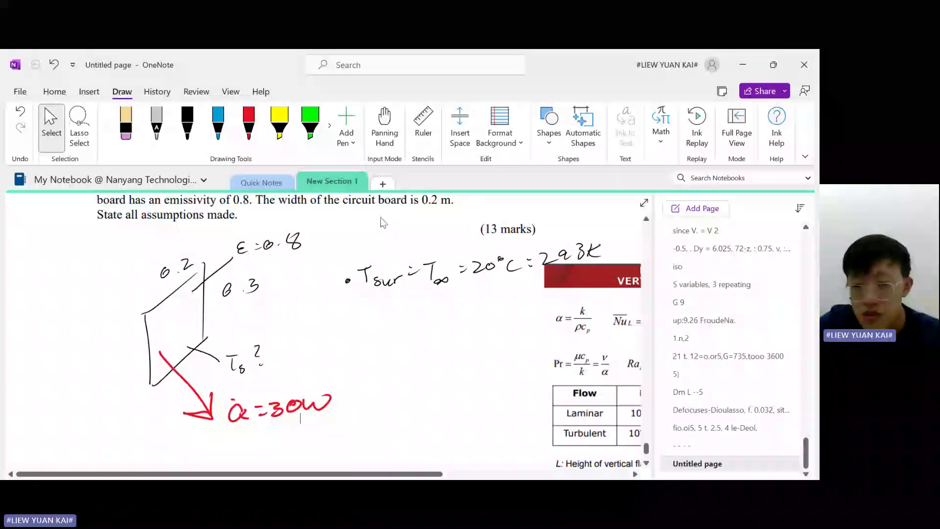
left_click_drag(376, 217, 607, 292)
left_click(248, 125)
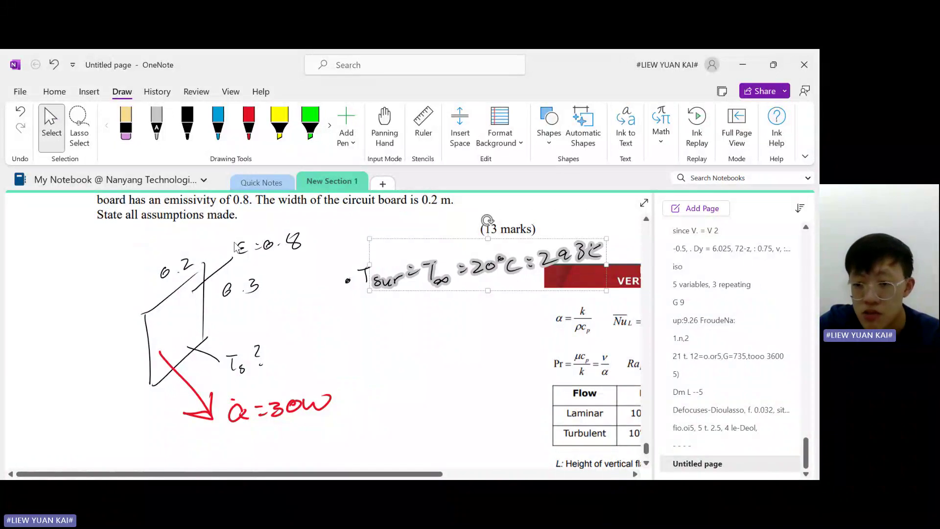
scroll(248, 248, "down", 3)
Write Q̇ = Q̇rad + Q̇conv in black ink
left_click(187, 125)
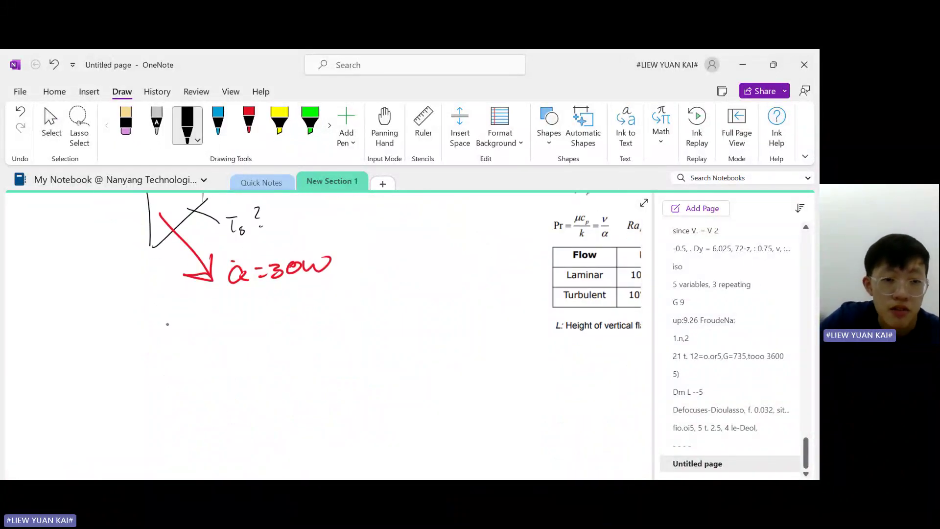
mouse_move(194, 325)
left_mouse_down()
mouse_move(206, 337)
mouse_move(197, 322)
left_mouse_up()
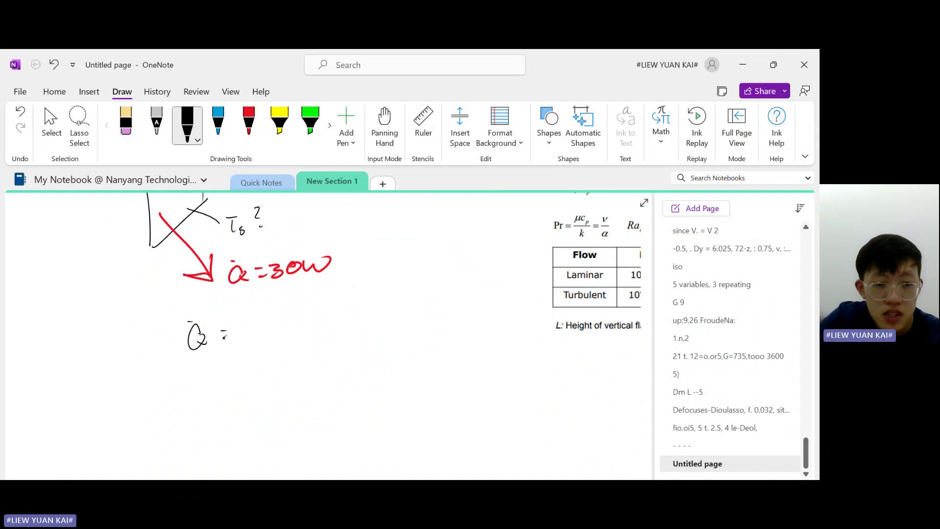
mouse_move(260, 325)
left_mouse_down()
mouse_move(268, 340)
mouse_move(293, 329)
mouse_move(294, 340)
left_mouse_up()
mouse_move(249, 310)
left_mouse_down()
mouse_move(320, 318)
mouse_move(316, 330)
left_mouse_up()
mouse_move(352, 312)
left_mouse_down()
mouse_move(349, 323)
mouse_move(367, 329)
left_mouse_up()
left_click_drag(377, 325, 407, 322)
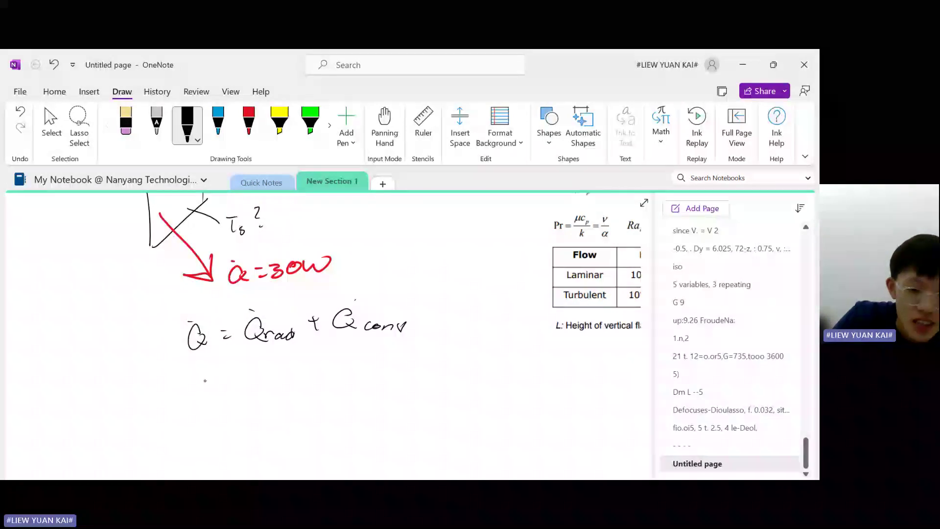
Write the radiation term εσA(Ts⁴ − Tsur⁴), erasing and rewriting the surr subscript
left_click_drag(197, 388, 203, 387)
mouse_move(197, 394)
left_mouse_down()
mouse_move(226, 388)
mouse_move(247, 400)
mouse_move(274, 382)
left_mouse_up()
mouse_move(275, 399)
left_mouse_down()
mouse_move(282, 378)
mouse_move(288, 400)
left_mouse_up()
mouse_move(277, 391)
left_mouse_down()
mouse_move(300, 401)
mouse_move(326, 378)
left_mouse_up()
mouse_move(321, 380)
left_mouse_down()
mouse_move(325, 401)
mouse_move(350, 373)
mouse_move(378, 382)
left_mouse_up()
mouse_move(381, 374)
left_mouse_down()
mouse_move(396, 372)
mouse_move(388, 391)
left_mouse_up()
mouse_move(397, 390)
left_mouse_down()
mouse_move(422, 386)
mouse_move(427, 395)
mouse_move(430, 367)
mouse_move(409, 397)
mouse_move(430, 387)
left_mouse_up()
left_click(422, 361)
left_click(131, 132)
left_click(187, 124)
mouse_move(417, 360)
left_mouse_down()
mouse_move(433, 396)
mouse_move(458, 380)
left_mouse_up()
left_click_drag(454, 374, 455, 391)
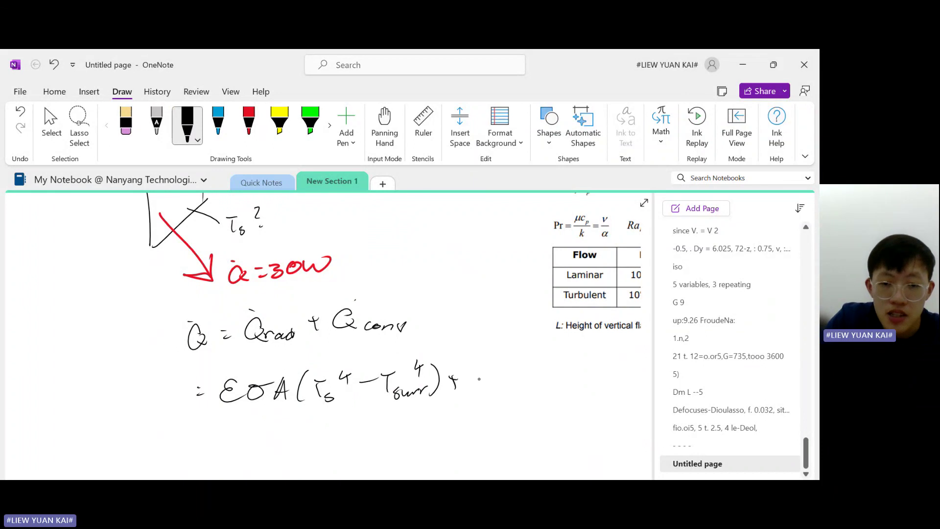
Underline Q̇conv and write the convection term h̄A(Ts − T∞)
left_click_drag(336, 341, 422, 339)
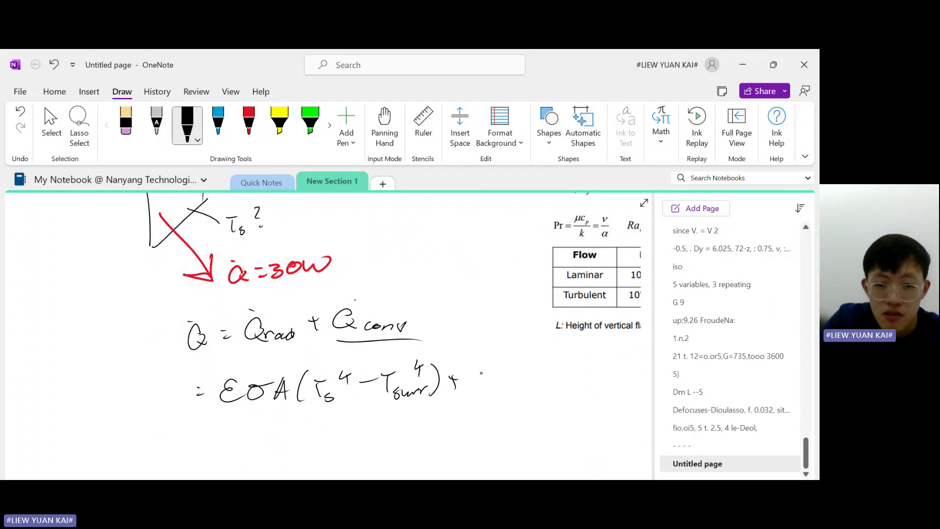
left_click_drag(479, 372, 491, 392)
mouse_move(478, 365)
left_mouse_down()
mouse_move(491, 364)
mouse_move(498, 392)
mouse_move(516, 391)
left_mouse_up()
mouse_move(503, 384)
left_mouse_down()
mouse_move(526, 392)
mouse_move(546, 370)
left_mouse_up()
left_click_drag(541, 371, 538, 387)
mouse_move(552, 382)
left_mouse_down()
mouse_move(549, 390)
mouse_move(577, 373)
left_mouse_up()
mouse_move(585, 373)
left_mouse_down()
mouse_move(599, 365)
mouse_move(590, 386)
mouse_move(612, 391)
left_mouse_up()
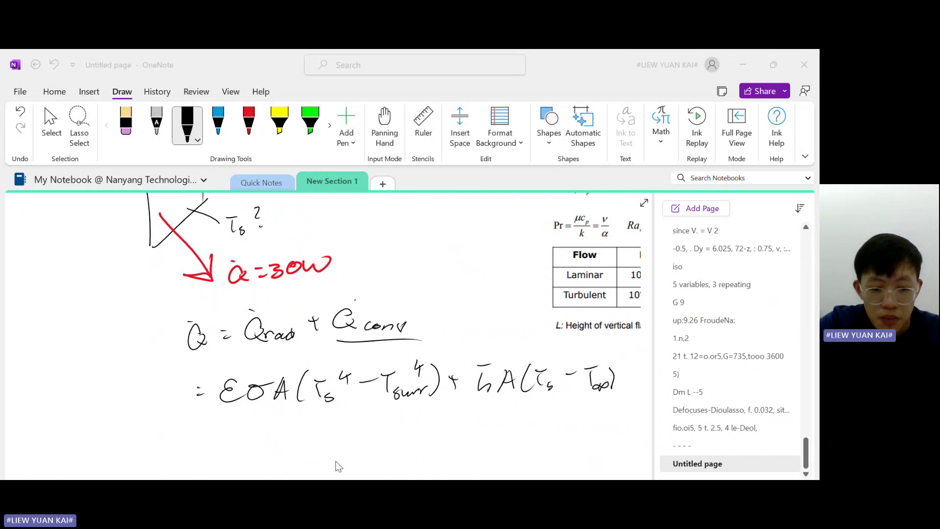
Tick ε, σ, Tsur and the area as known, marking h̄ unknown
scroll(331, 387, "down", 2)
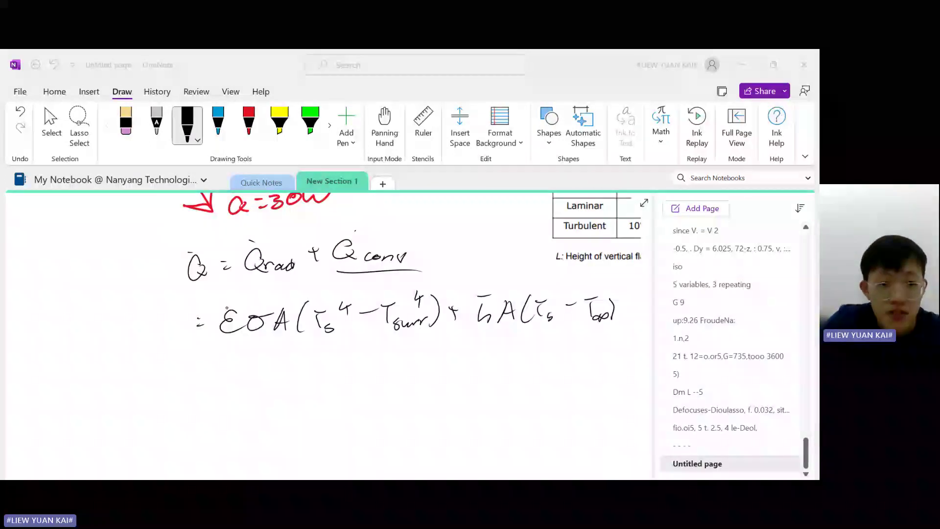
left_click_drag(225, 297, 321, 297)
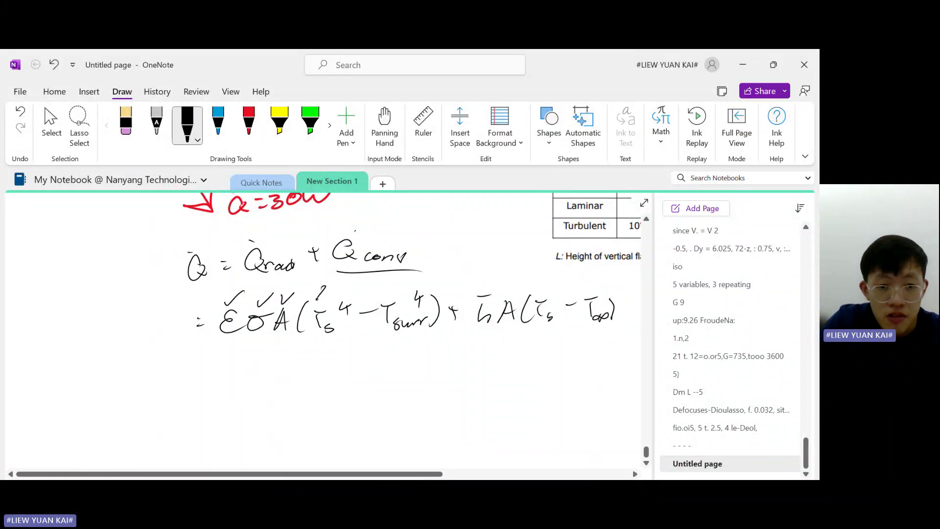
left_click_drag(382, 294, 406, 282)
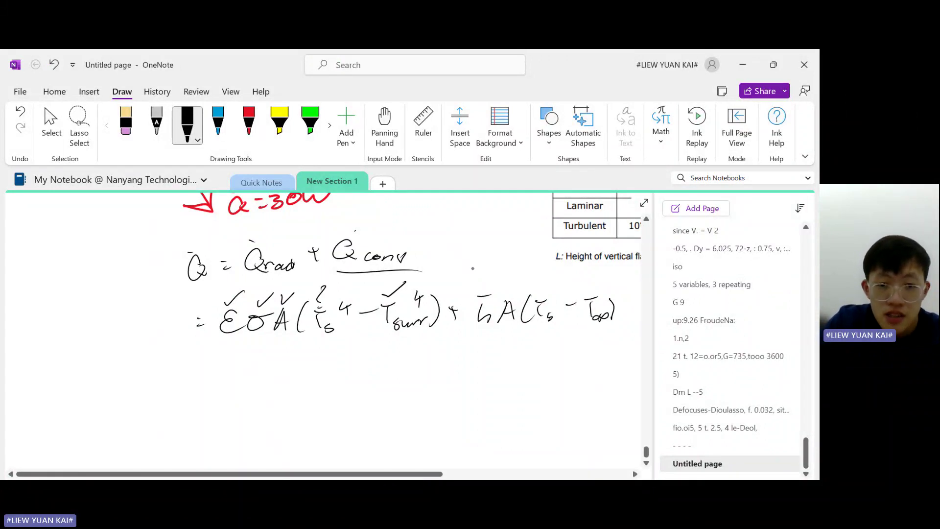
mouse_move(485, 276)
left_mouse_down()
mouse_move(484, 284)
mouse_move(547, 277)
mouse_move(549, 286)
mouse_move(597, 292)
mouse_move(611, 275)
left_mouse_up()
Tick T∞ and highlight both Ts terms in yellow
left_click(279, 125)
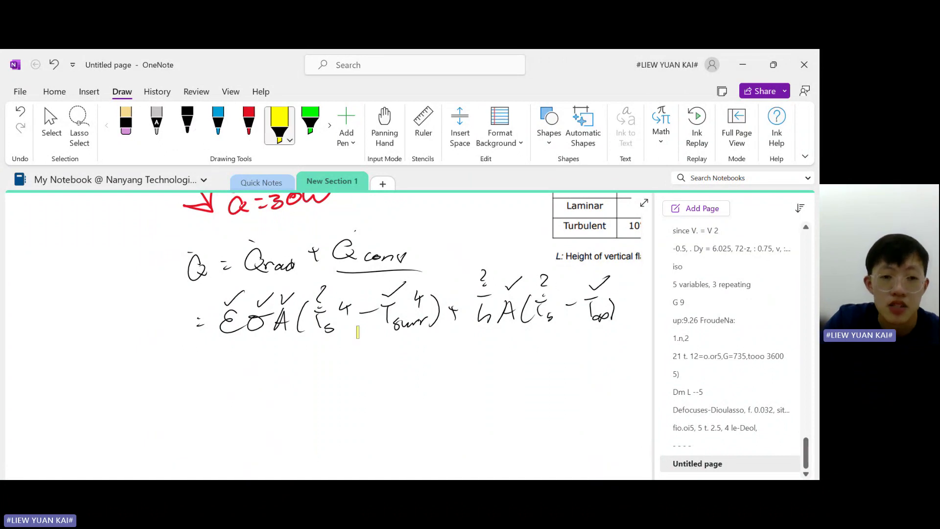
mouse_move(324, 310)
left_mouse_down()
mouse_move(317, 332)
mouse_move(328, 321)
left_mouse_up()
left_click_drag(539, 297, 551, 307)
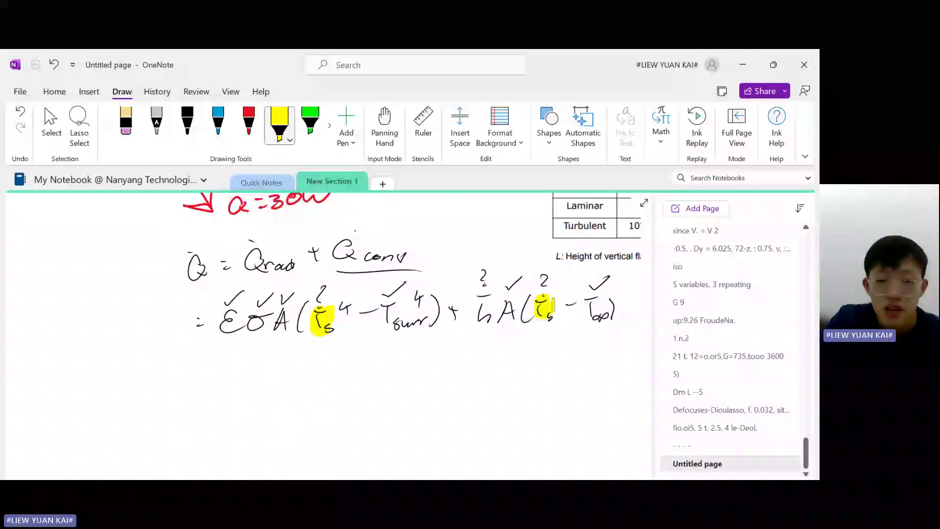
Tick Q̇, flag h̄ as next to find, and start an h̄ = line below
left_click(187, 125)
mouse_move(193, 235)
left_mouse_down()
mouse_move(198, 243)
mouse_move(215, 229)
left_mouse_up()
left_click_drag(176, 319, 182, 333)
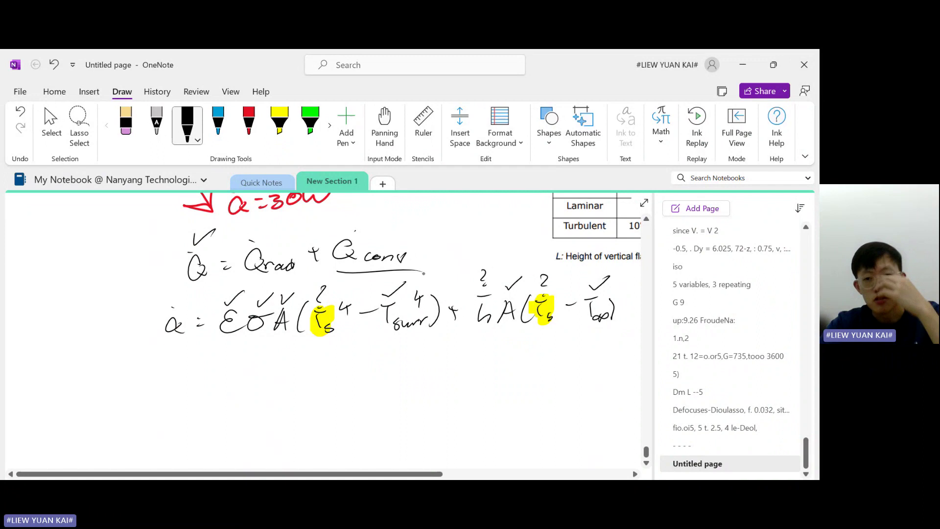
left_click_drag(472, 332, 487, 348)
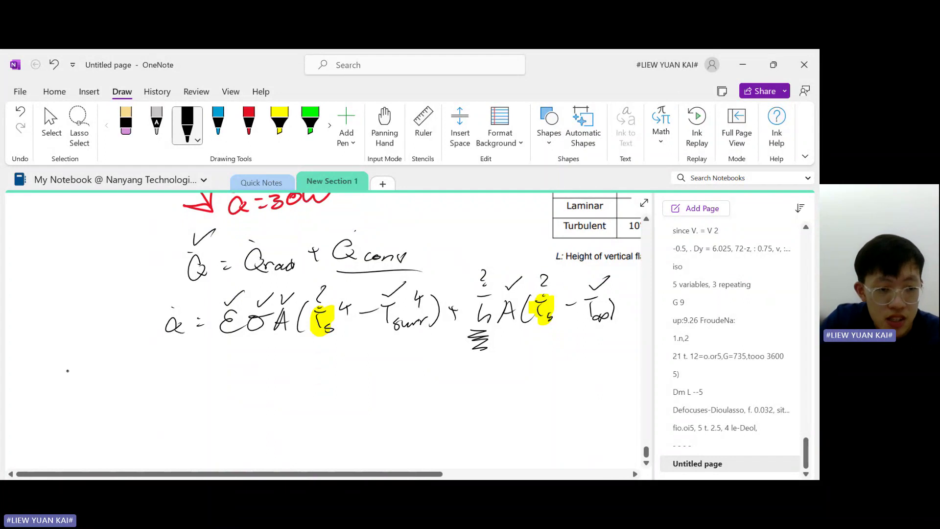
mouse_move(68, 371)
left_mouse_down()
mouse_move(87, 387)
mouse_move(86, 365)
left_mouse_up()
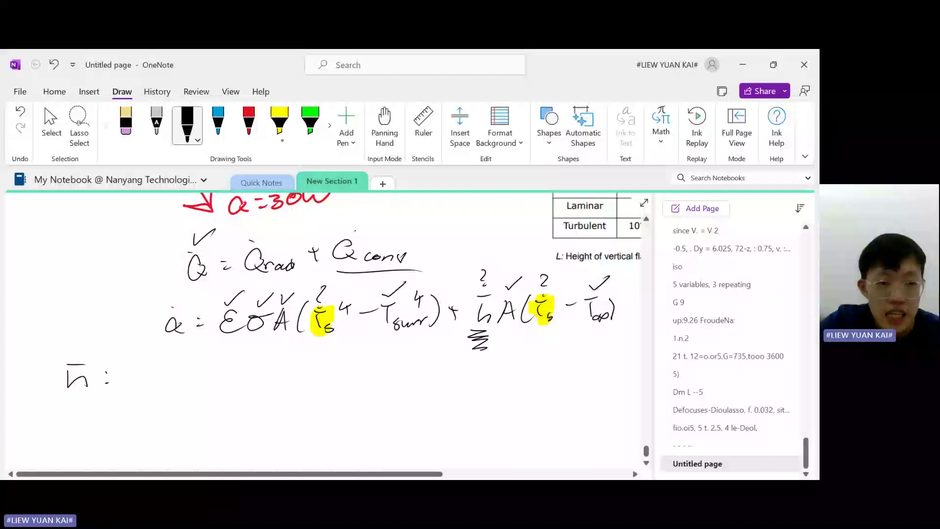
Write U∞ beside the circuit board sketch
key("Escape")
scroll(124, 251, "up", 5)
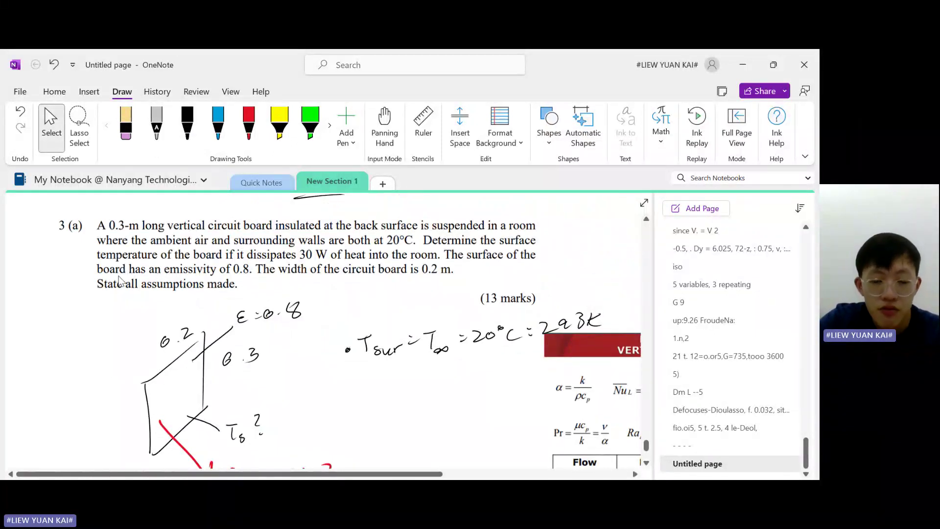
left_click(187, 125)
mouse_move(326, 401)
left_mouse_down()
mouse_move(349, 402)
mouse_move(365, 416)
left_mouse_up()
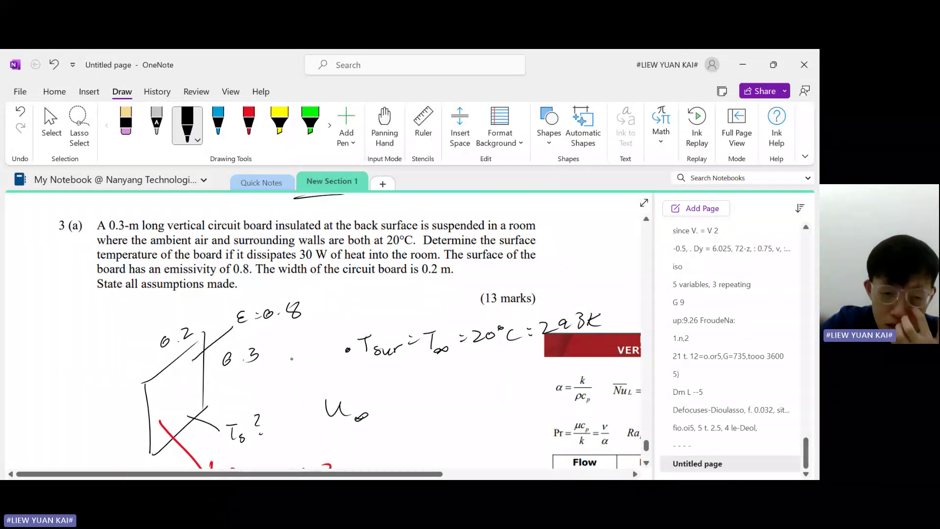
Write 'natural convection:' after h̄ :
key("Escape")
scroll(336, 349, "down", 8)
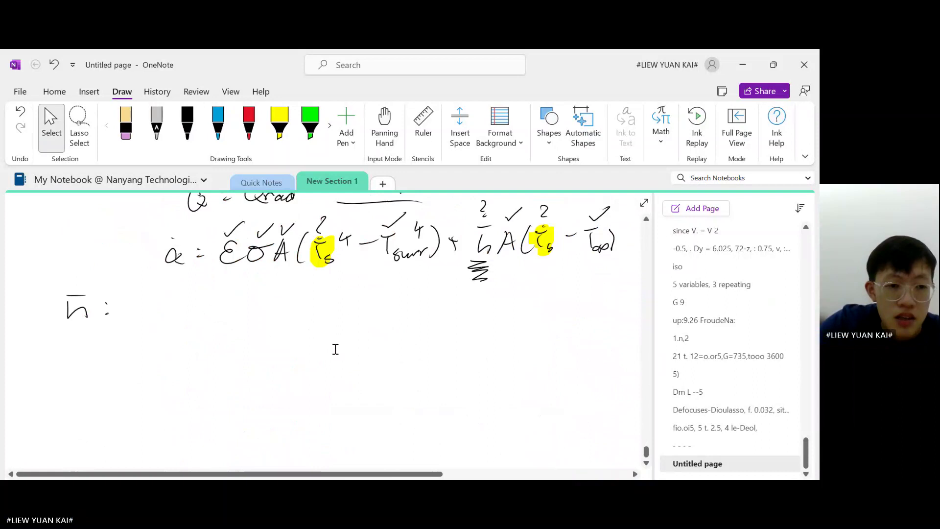
left_click(187, 125)
left_click_drag(120, 307, 376, 305)
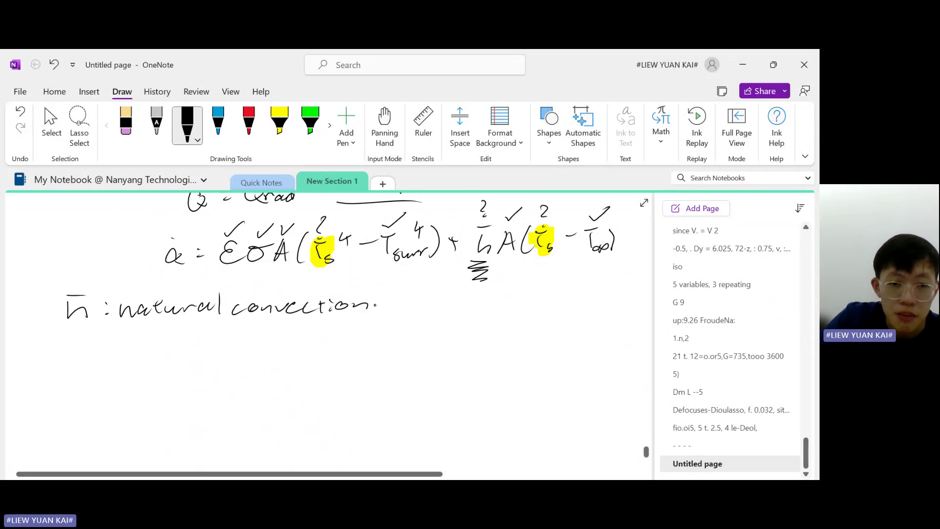
left_click(374, 310)
Write 'vertical flat plate:' on the next line
left_click_drag(58, 349, 72, 348)
left_click_drag(75, 356, 117, 361)
left_click_drag(109, 350, 123, 349)
mouse_move(128, 352)
left_mouse_down()
mouse_move(129, 360)
mouse_move(163, 360)
left_mouse_up()
left_click_drag(176, 335, 178, 356)
left_click_drag(220, 332, 214, 362)
left_click_drag(212, 349, 253, 357)
left_click_drag(251, 351, 337, 354)
mouse_move(341, 347)
left_mouse_down()
mouse_move(354, 347)
mouse_move(349, 356)
left_mouse_up()
left_click_drag(361, 349, 387, 356)
left_click(390, 345)
left_click(390, 350)
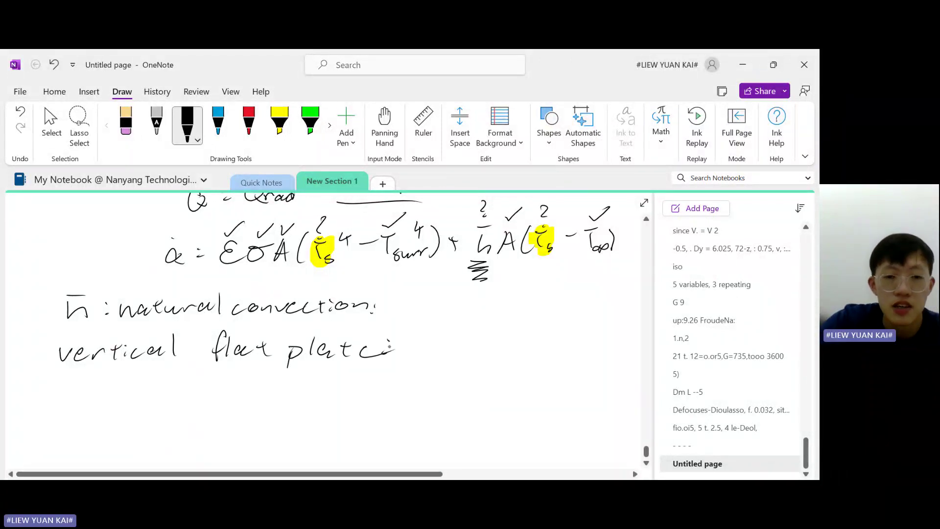
Switch to Select and scroll back to review the problem statement
left_click(51, 125)
scroll(577, 298, "up", 10)
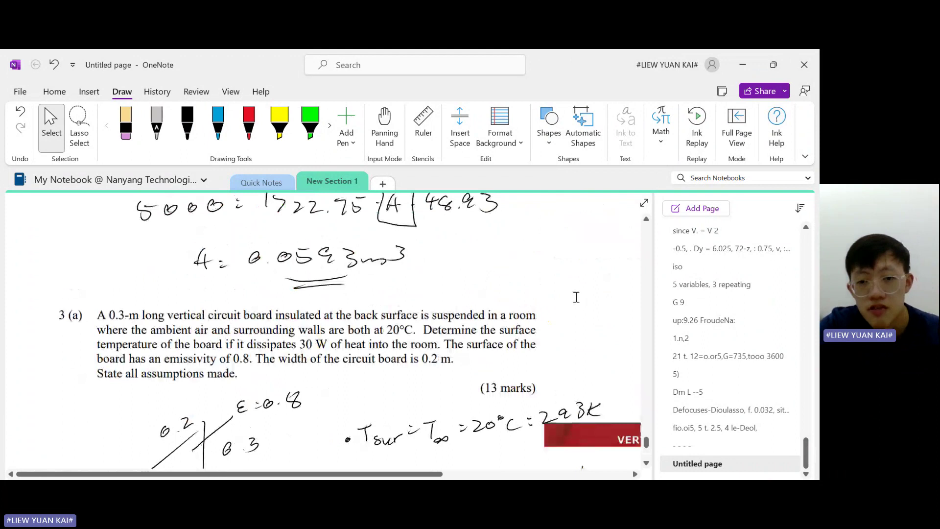
scroll(577, 297, "down", 2)
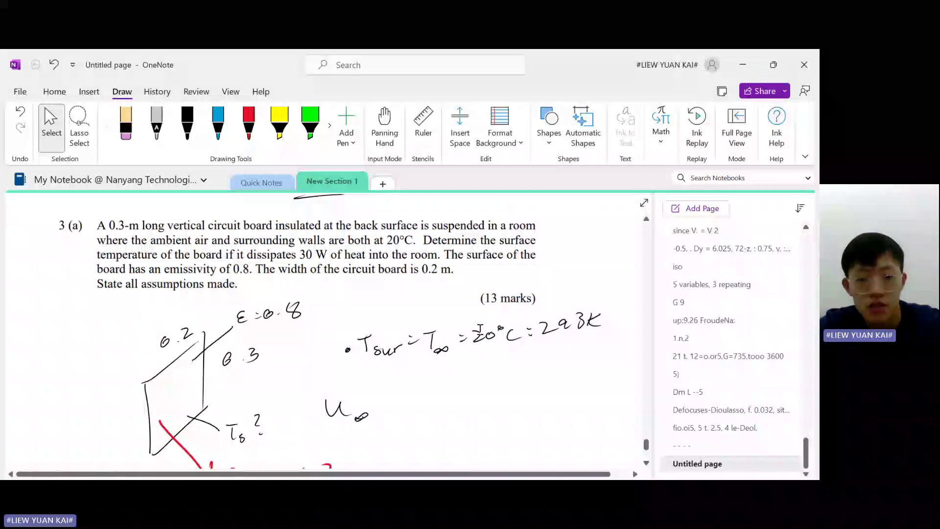
scroll(480, 330, "down", 15)
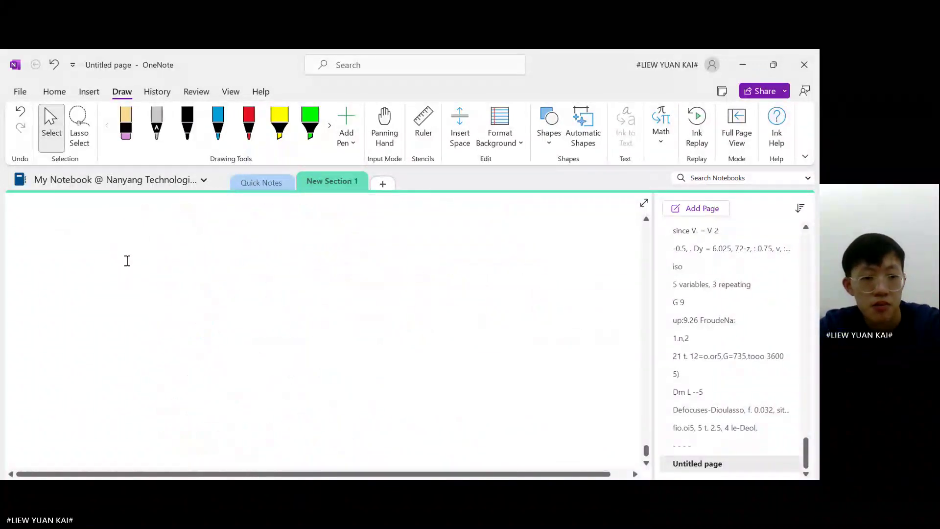
Move the vertical-plate correlations image up-left so it is fully visible
scroll(142, 274, "up", 6)
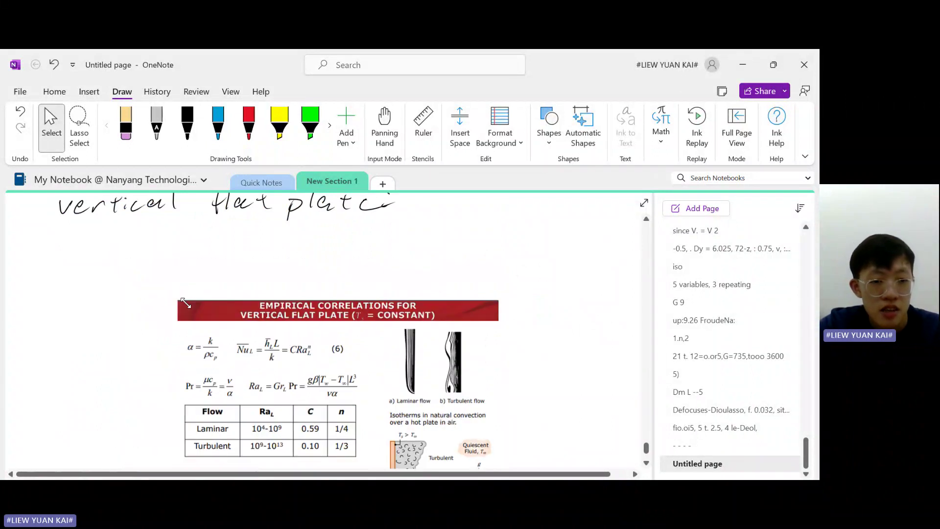
left_click_drag(185, 303, 100, 235)
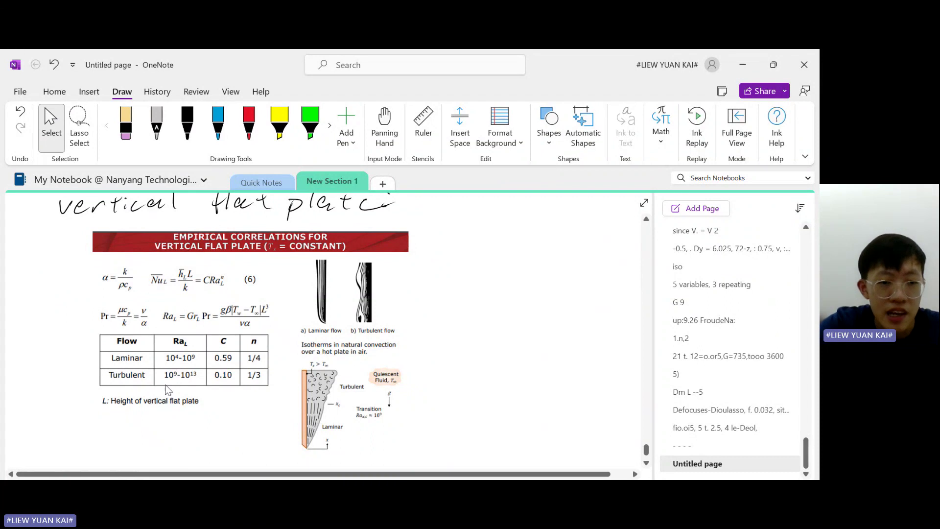
scroll(173, 388, "down", 3)
Circle the Ra_L formula and write RaL = gβ|Tw − T∞|L³/να
left_click(188, 125)
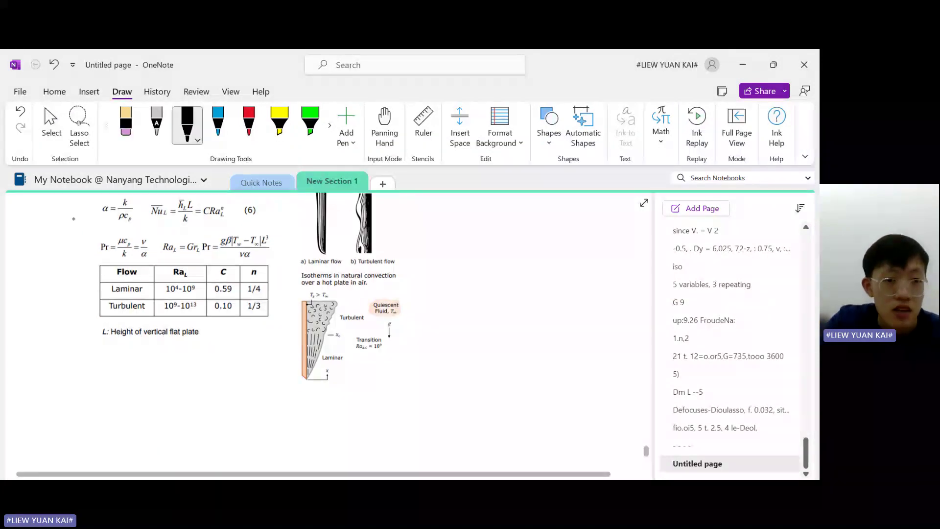
mouse_move(248, 225)
left_mouse_down()
mouse_move(167, 247)
mouse_move(262, 219)
mouse_move(225, 225)
left_mouse_up()
mouse_move(85, 416)
left_mouse_down()
mouse_move(167, 420)
mouse_move(237, 389)
left_mouse_up()
left_click(141, 406)
left_click(141, 413)
mouse_move(229, 390)
left_mouse_down()
mouse_move(227, 405)
mouse_move(292, 403)
left_mouse_up()
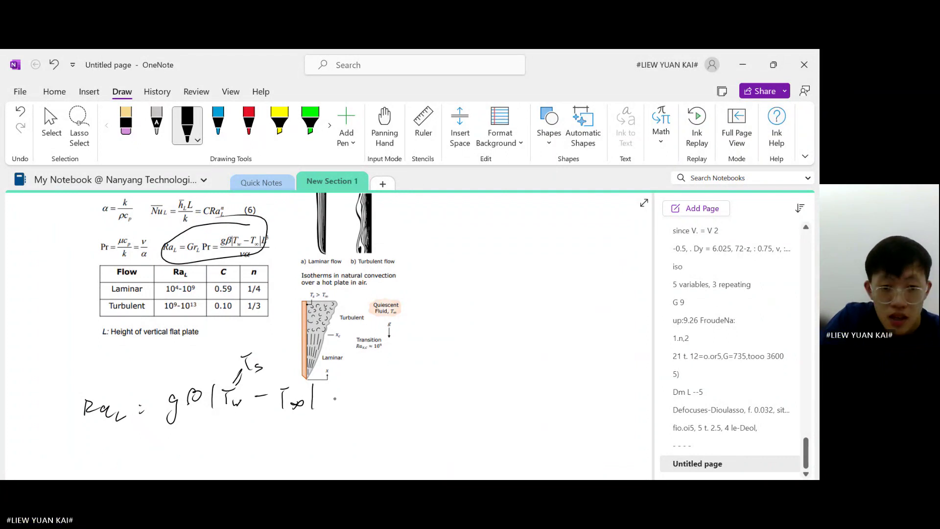
left_click_drag(331, 407, 344, 402)
left_click_drag(352, 381, 365, 388)
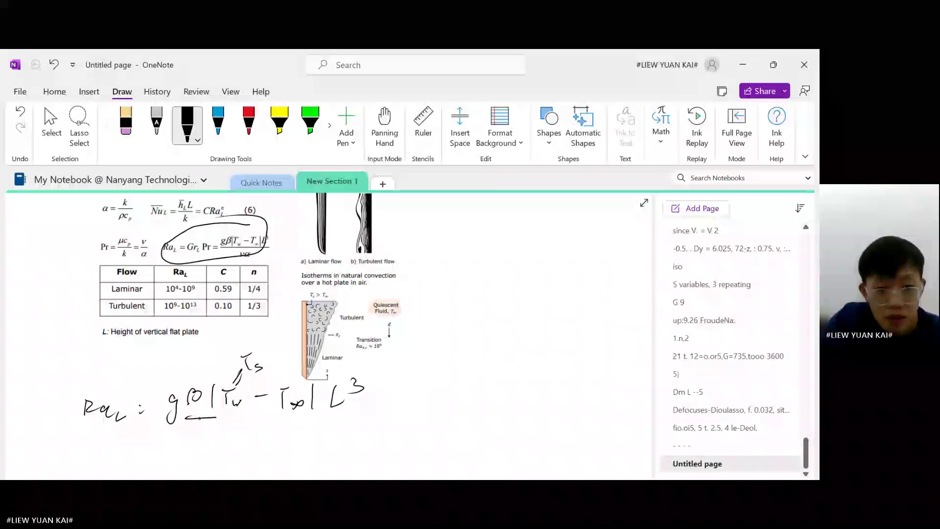
left_click_drag(185, 419, 352, 406)
mouse_move(242, 422)
left_mouse_down()
mouse_move(249, 434)
mouse_move(256, 420)
mouse_move(292, 428)
left_mouse_up()
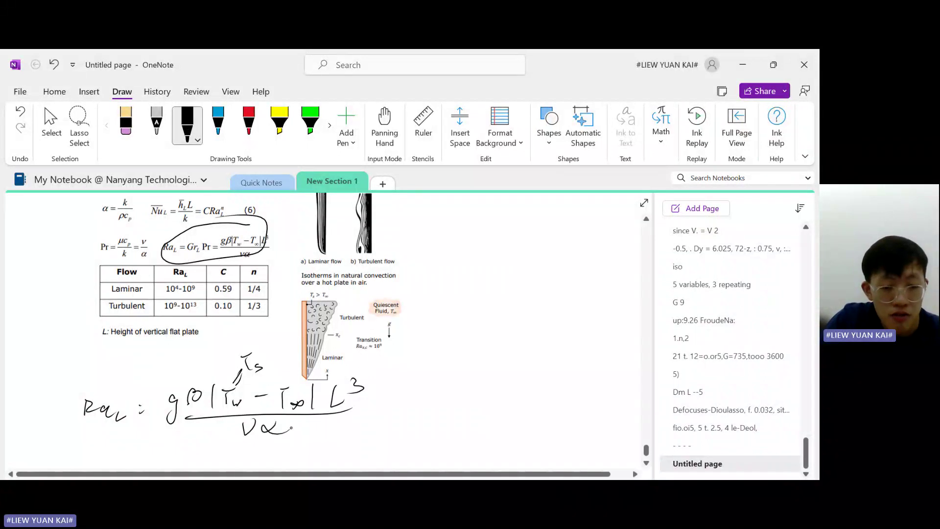
Select the handwritten να under the fraction line, then deselect it
key("Escape")
scroll(240, 371, "down", 2)
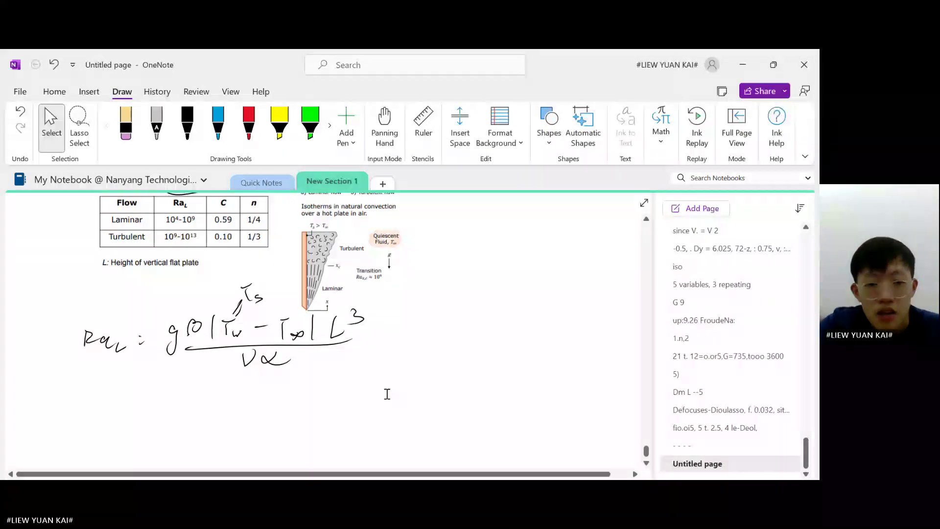
left_click_drag(299, 392, 229, 338)
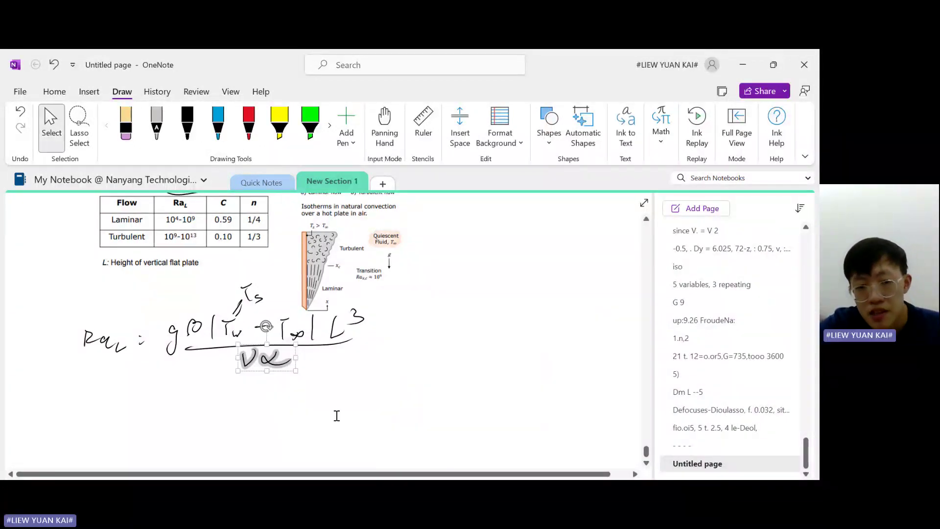
left_click(336, 413)
Write Tfilm = (Ts + T∞)/2 below the Rayleigh number
scroll(338, 401, "down", 3)
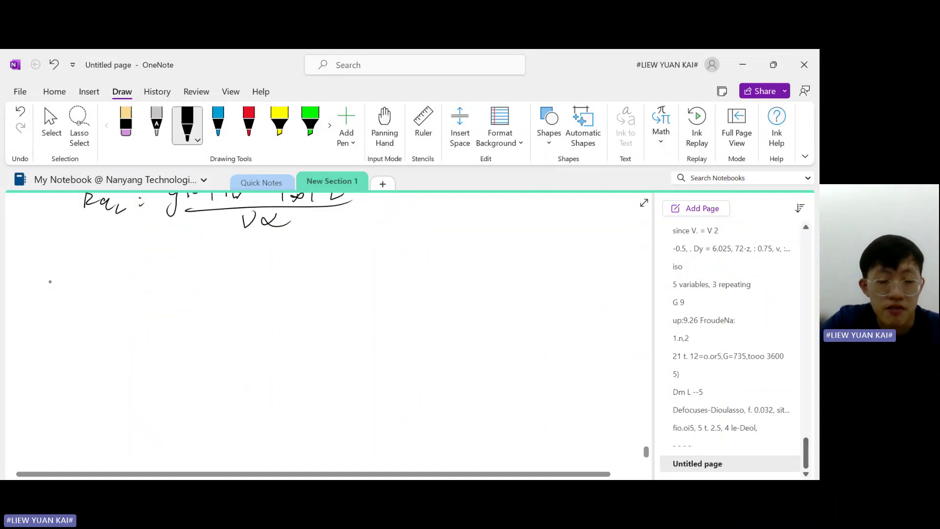
mouse_move(92, 265)
left_mouse_down()
mouse_move(115, 261)
mouse_move(104, 295)
mouse_move(113, 302)
left_mouse_up()
left_click_drag(111, 297, 126, 294)
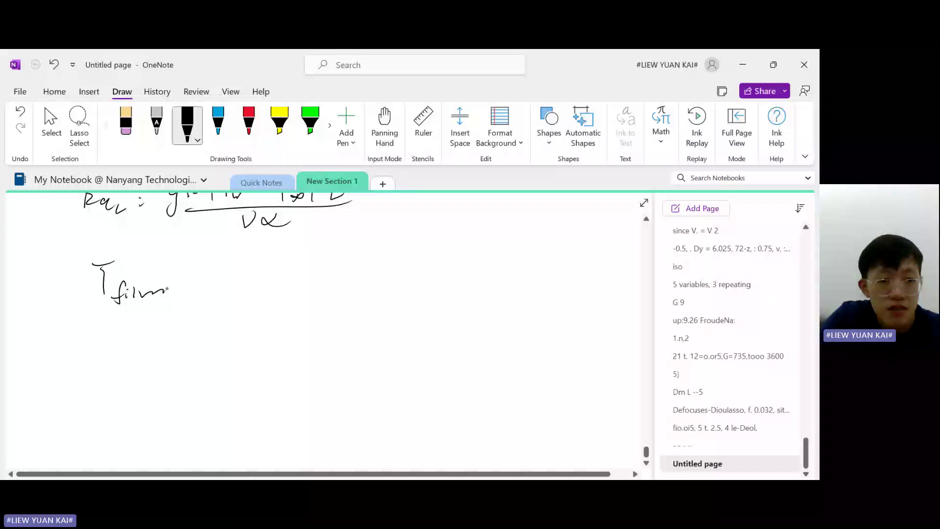
left_click_drag(223, 254, 225, 270)
mouse_move(240, 265)
left_mouse_down()
mouse_move(233, 273)
mouse_move(263, 268)
left_mouse_up()
mouse_move(285, 250)
left_mouse_down()
mouse_move(299, 247)
mouse_move(290, 265)
left_mouse_up()
left_click_drag(300, 263, 321, 259)
left_click_drag(233, 277, 288, 272)
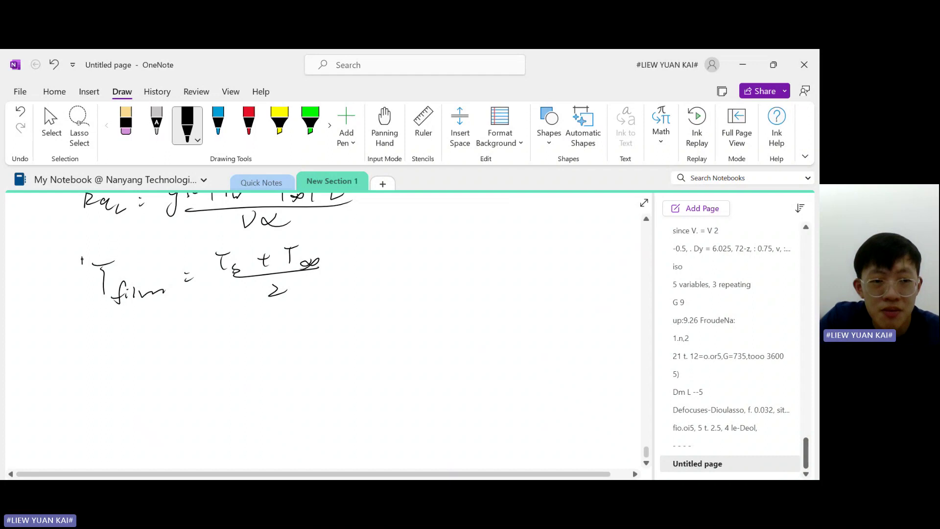
Erase the box drawn around Tfilm and undo the circle around Ts
mouse_move(82, 256)
left_mouse_down()
mouse_move(205, 305)
mouse_move(66, 270)
left_mouse_up()
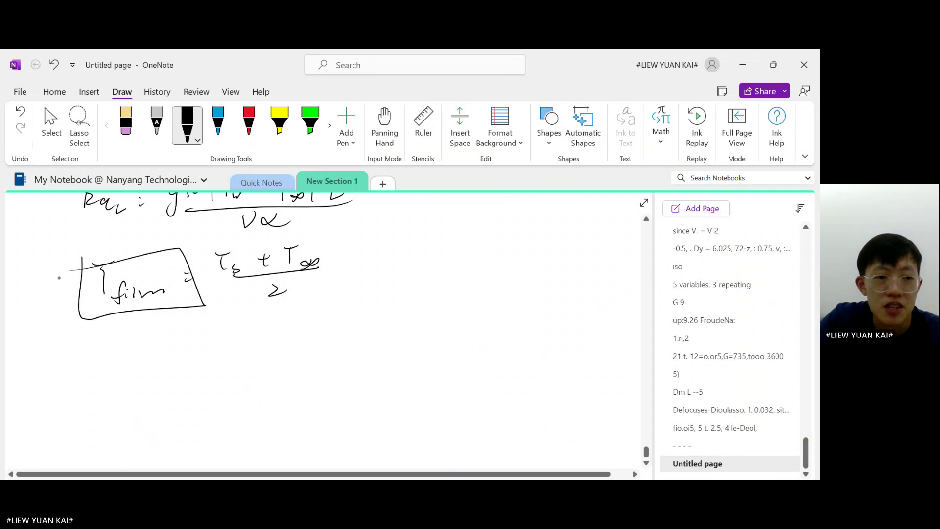
left_click(125, 125)
left_click_drag(199, 324, 201, 314)
left_click(187, 125)
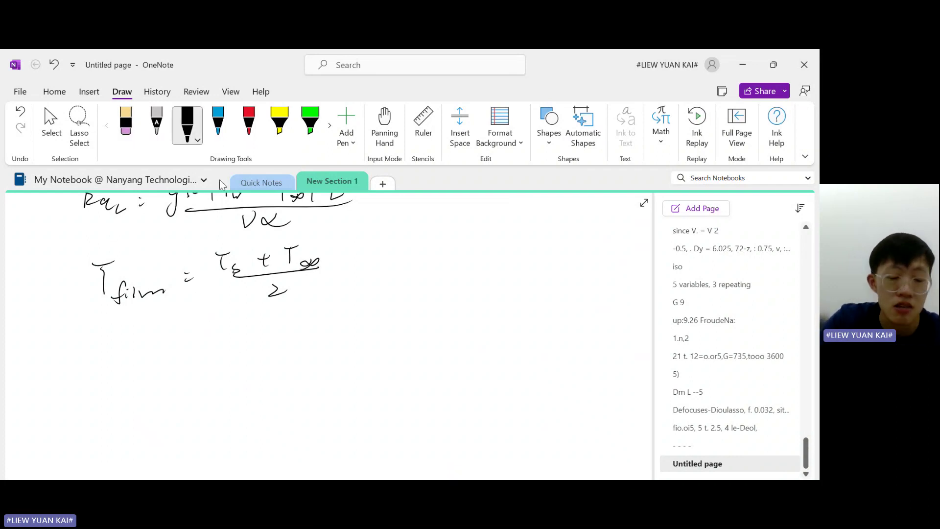
left_click_drag(227, 243, 211, 242)
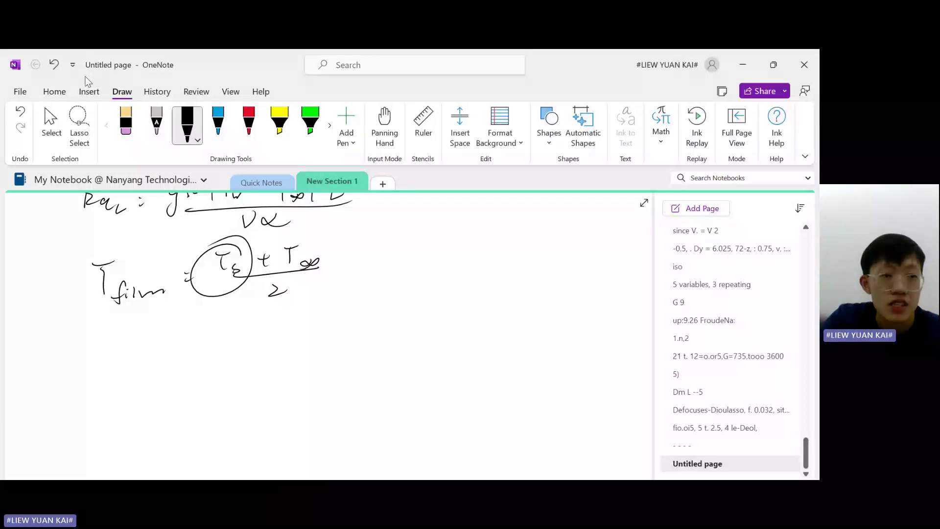
left_click(54, 65)
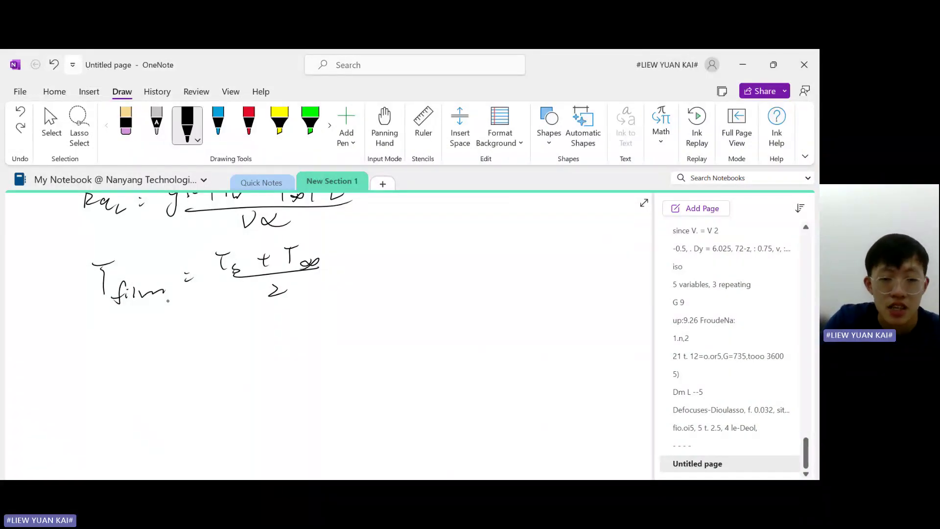
key("Escape")
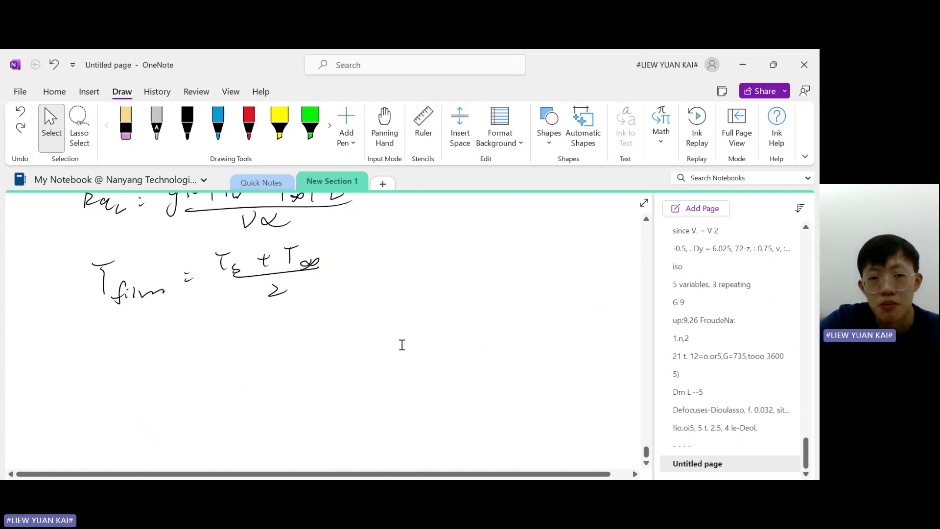
scroll(399, 342, "up", 5)
scroll(414, 324, "up", 15)
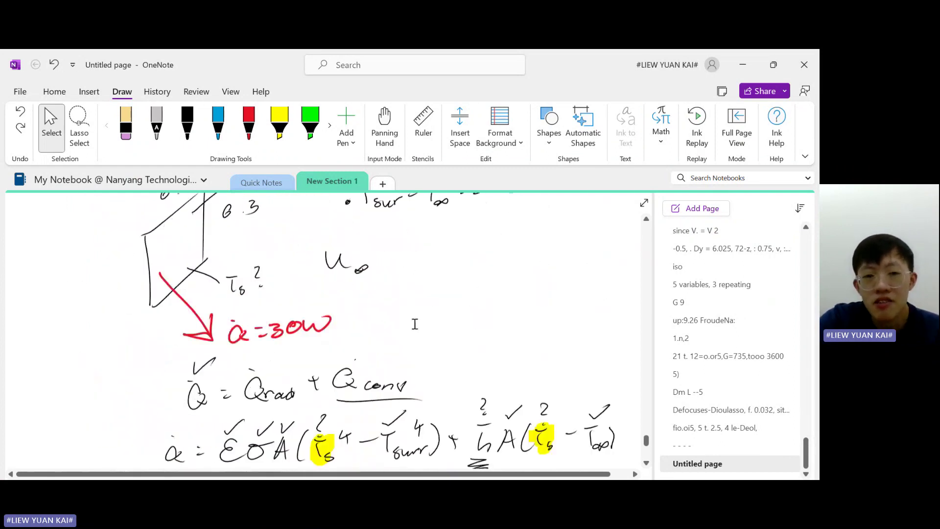
left_click_drag(594, 436, 342, 314)
left_click(308, 361)
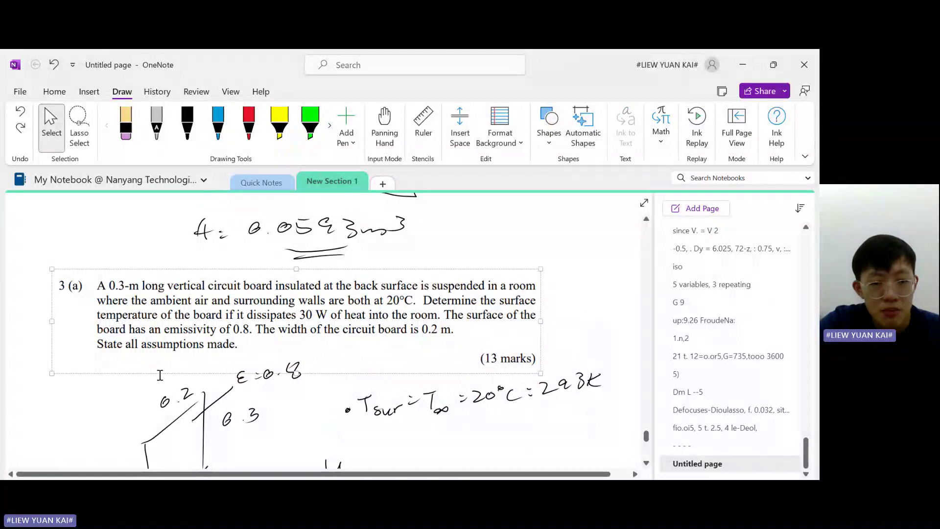
mouse_move(148, 393)
left_mouse_down()
mouse_move(475, 277)
mouse_move(328, 279)
left_mouse_up()
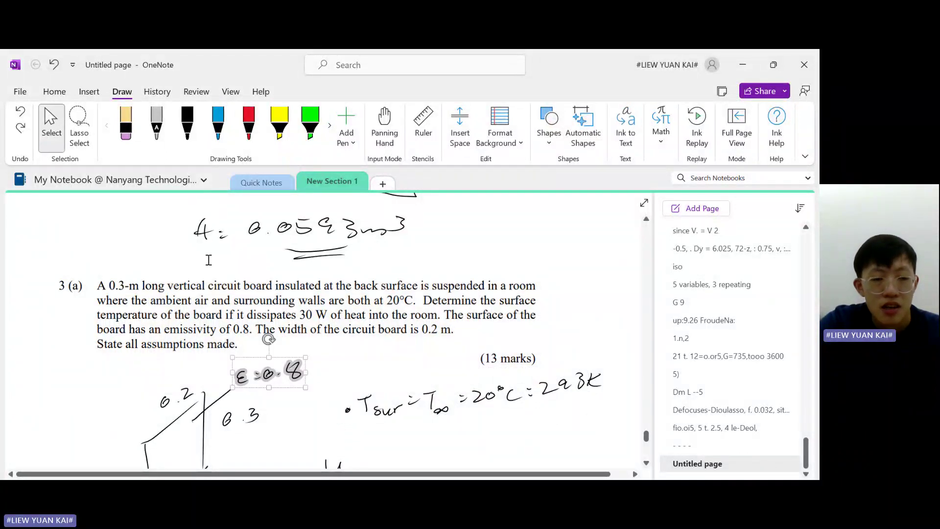
left_click(136, 253)
scroll(150, 250, "down", 5)
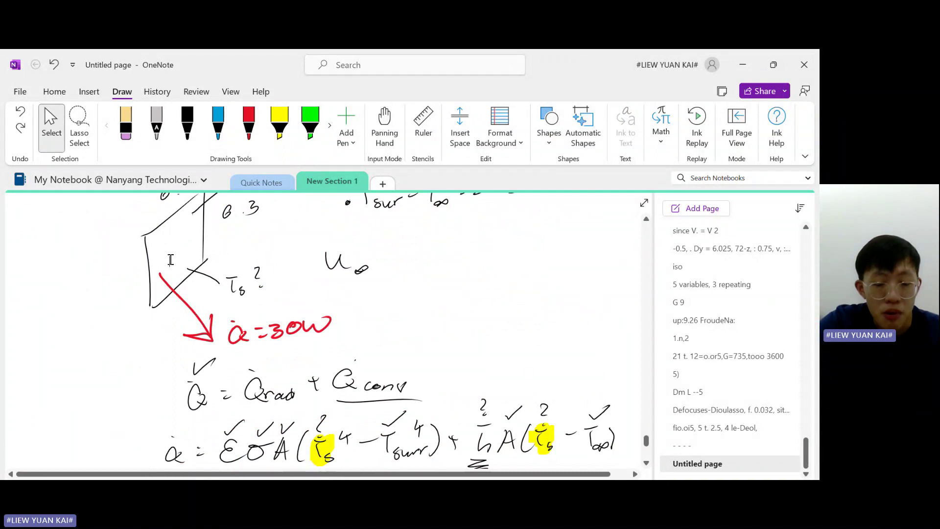
scroll(374, 289, "up", 2)
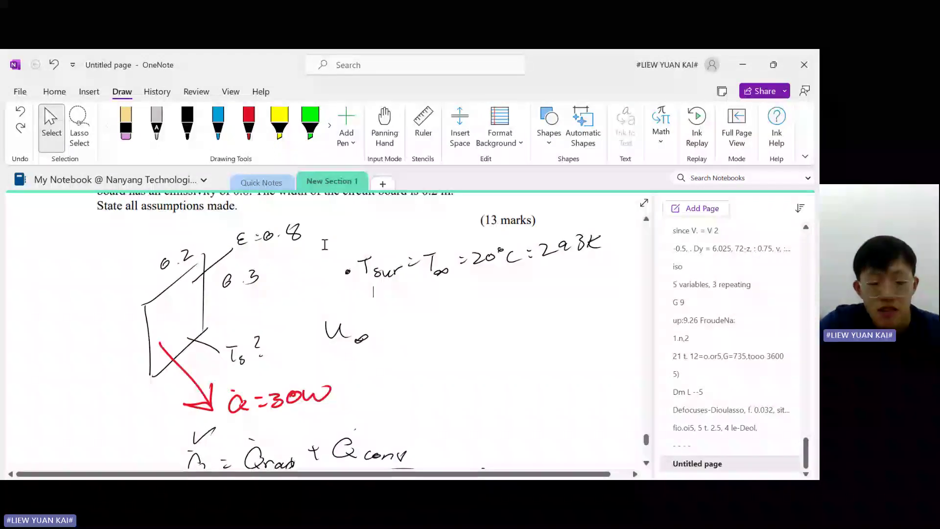
left_click(183, 317)
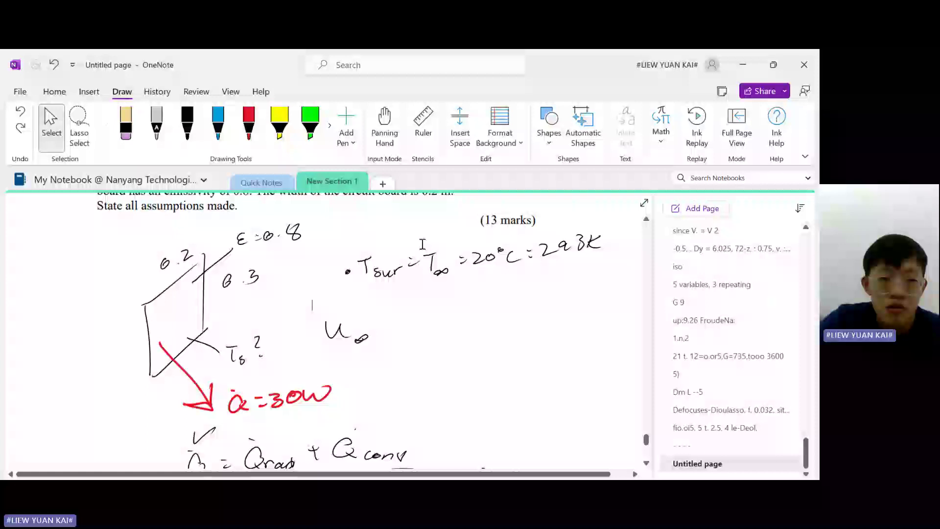
left_click_drag(346, 238, 612, 323)
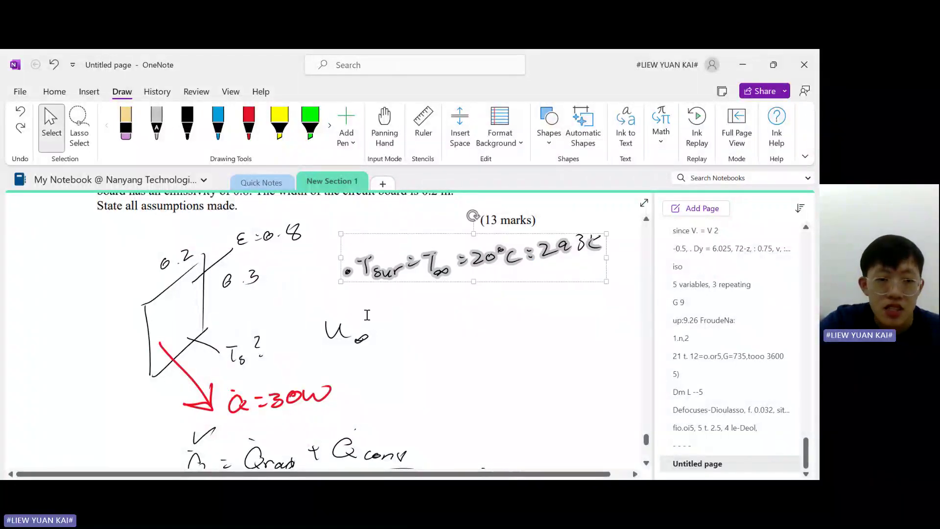
left_click(276, 313)
mouse_move(556, 310)
left_mouse_down()
mouse_move(499, 247)
mouse_move(418, 243)
left_mouse_up()
left_click_drag(112, 245, 265, 392)
left_click_drag(452, 228, 568, 314)
left_click(535, 325)
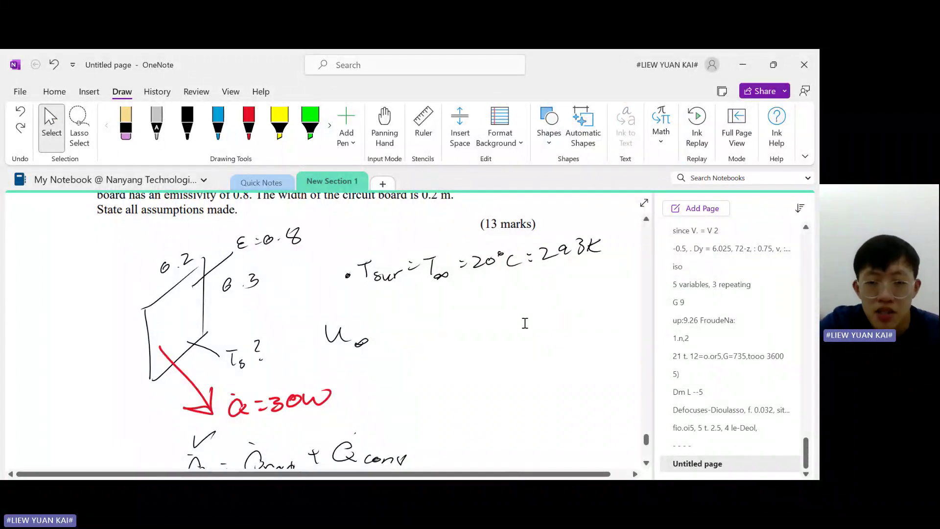
left_click_drag(557, 318, 435, 221)
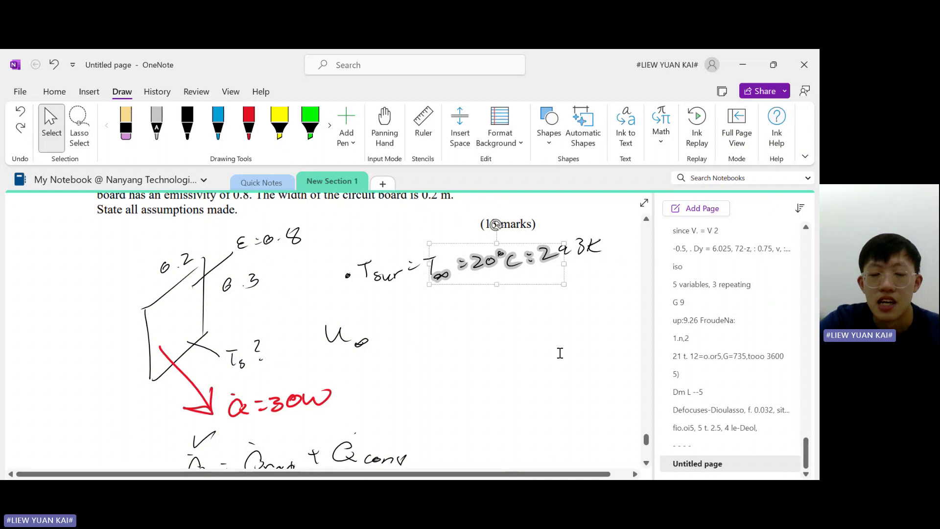
left_click_drag(556, 328, 447, 217)
scroll(494, 267, "down", 15)
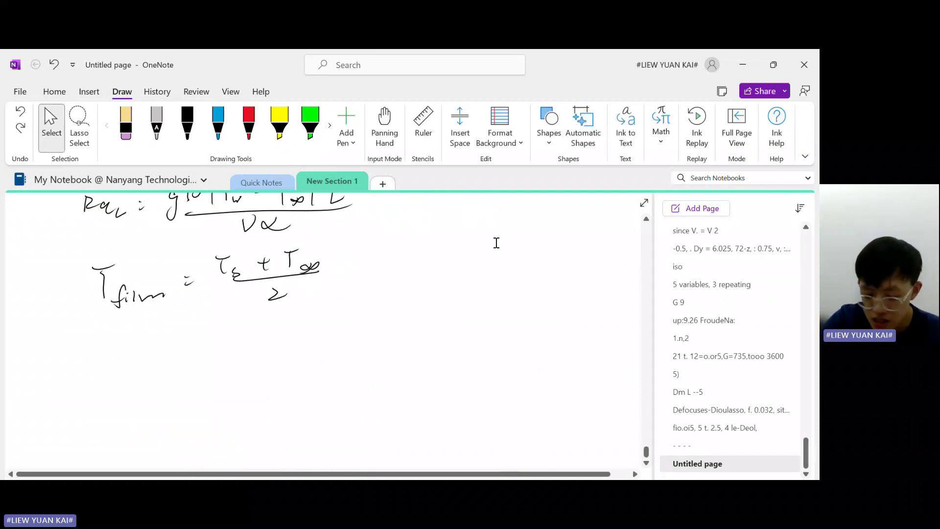
Handwrite 'assume Ts = 80 (guess)' in black ink
left_click(187, 125)
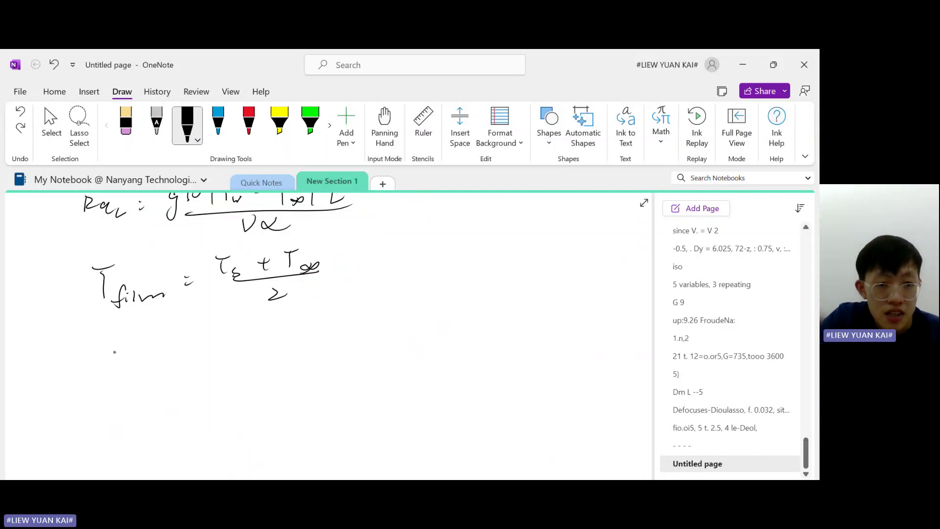
mouse_move(229, 284)
left_mouse_down()
mouse_move(221, 324)
mouse_move(234, 348)
mouse_move(293, 335)
left_mouse_up()
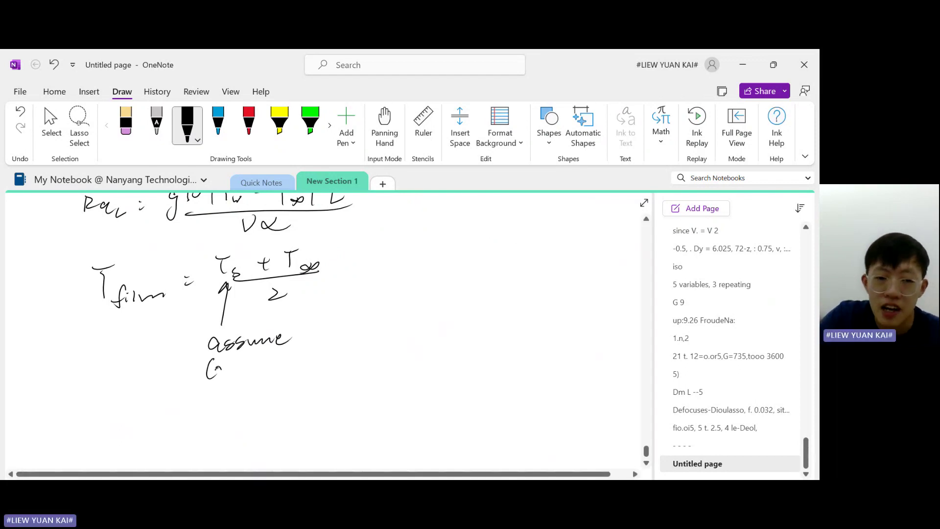
mouse_move(220, 367)
left_mouse_down()
mouse_move(222, 387)
mouse_move(242, 365)
left_mouse_up()
left_click_drag(251, 361, 273, 371)
left_click_drag(286, 353, 286, 374)
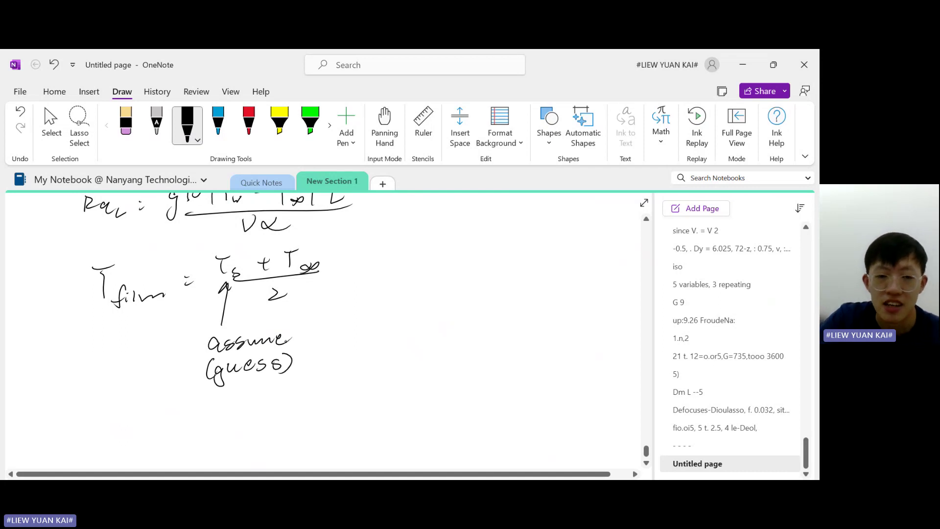
mouse_move(308, 328)
left_mouse_down()
mouse_move(310, 343)
mouse_move(366, 340)
mouse_move(354, 336)
left_mouse_up()
left_click(335, 331)
left_click(336, 339)
left_click_drag(382, 329, 380, 330)
left_click(344, 269)
Write the film temperature T_film = (80+20)/2 = 50°C
left_click(346, 273)
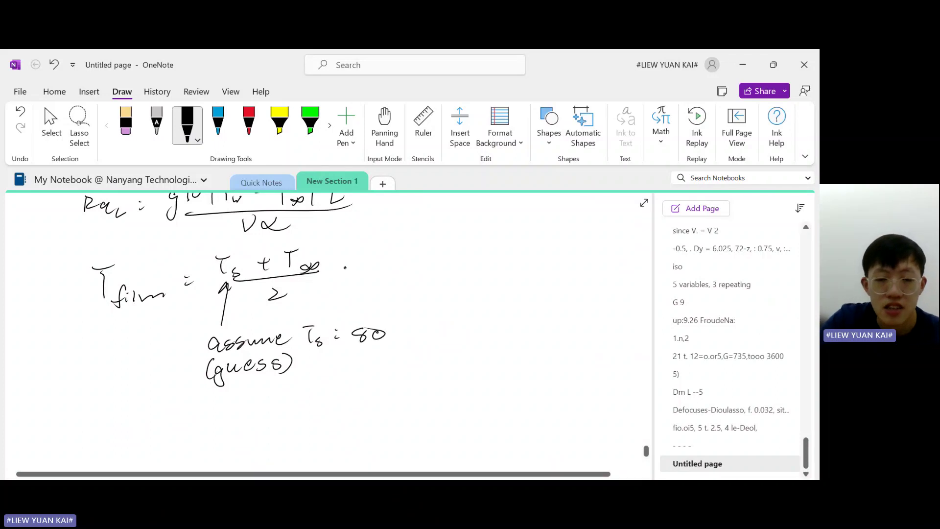
mouse_move(379, 247)
left_mouse_down()
mouse_move(376, 257)
mouse_move(416, 248)
left_mouse_up()
left_click_drag(425, 245, 446, 253)
left_click_drag(372, 267, 453, 260)
left_click_drag(415, 278, 436, 278)
left_click(477, 260)
left_click(470, 266)
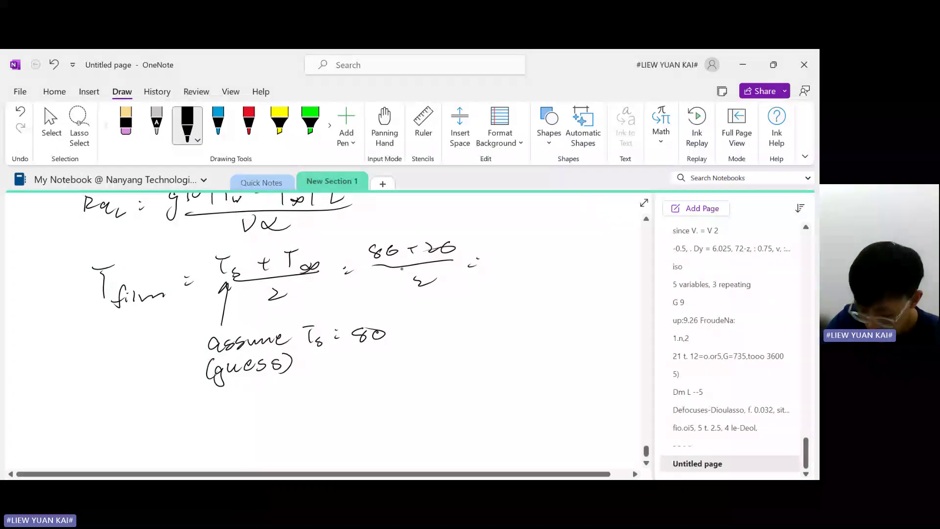
left_click_drag(494, 255, 493, 270)
left_click_drag(494, 254, 563, 264)
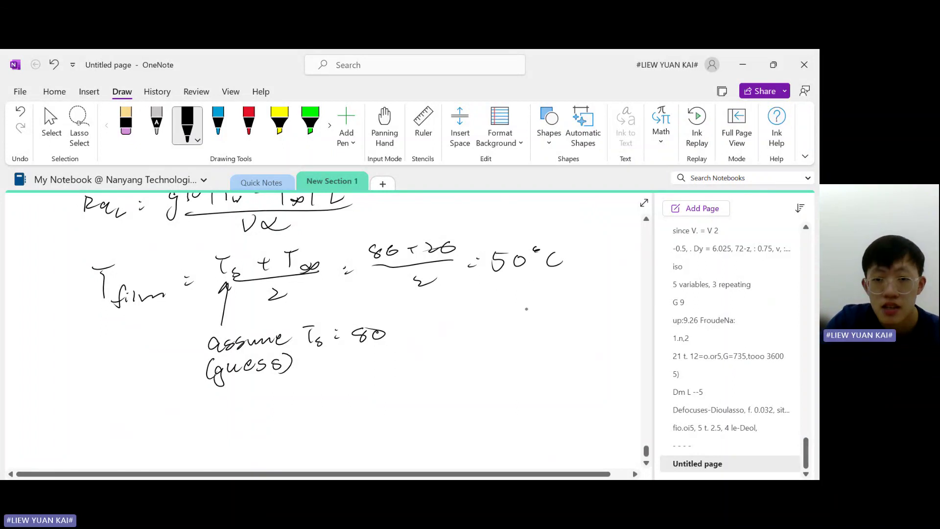
Draw an arrow up to 50°C and write Tf = 323K beneath it
left_click_drag(503, 315, 507, 283)
left_click_drag(500, 296, 518, 295)
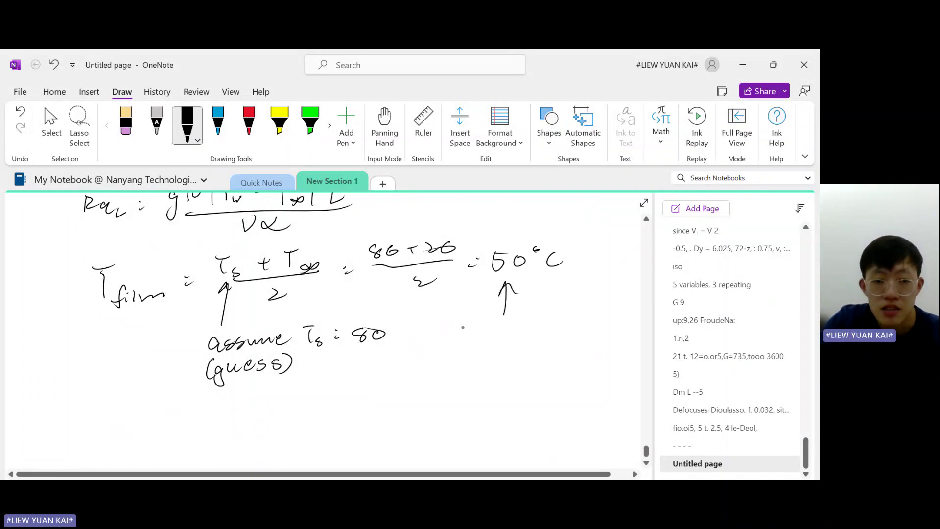
left_click_drag(458, 332, 475, 330)
mouse_move(467, 332)
left_mouse_down()
mouse_move(468, 351)
mouse_move(502, 337)
left_mouse_up()
left_click_drag(500, 341, 559, 347)
left_click_drag(581, 329, 579, 345)
left_click_drag(593, 329, 594, 345)
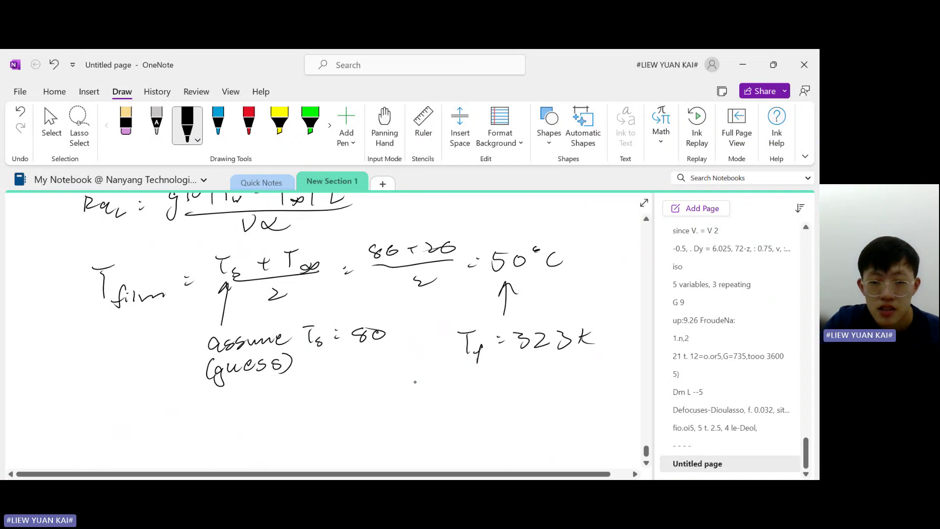
Write β = 1/Tf = 1/323 below Tf
mouse_move(456, 406)
left_mouse_down()
mouse_move(524, 387)
mouse_move(512, 396)
left_mouse_up()
left_click(486, 389)
mouse_move(504, 397)
left_mouse_down()
mouse_move(502, 409)
mouse_move(524, 407)
left_mouse_up()
left_click_drag(544, 391, 553, 389)
left_click_drag(545, 394, 583, 381)
mouse_move(562, 385)
left_mouse_down()
mouse_move(596, 381)
mouse_move(566, 406)
mouse_move(591, 407)
left_mouse_up()
left_click(51, 125)
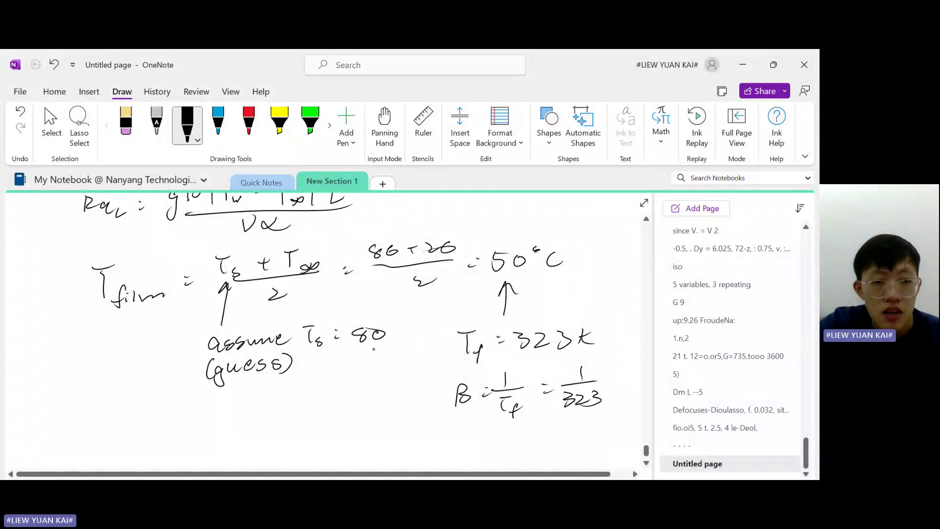
Try moving the 50°C ink and arrow upward, then undo the move
scroll(225, 338, "down", 2)
scroll(225, 337, "up", 5)
scroll(225, 338, "down", 1)
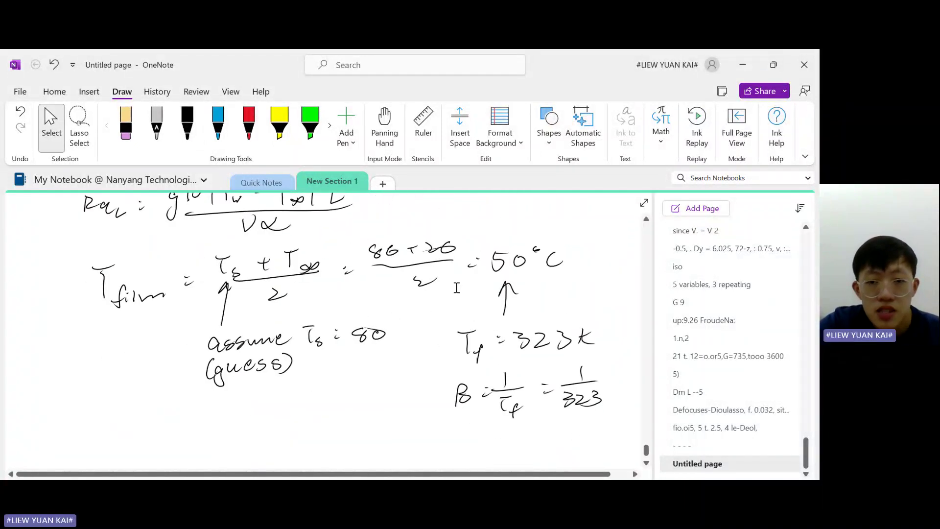
left_click_drag(480, 211, 603, 316)
scroll(427, 343, "up", 1)
scroll(426, 342, "up", 1)
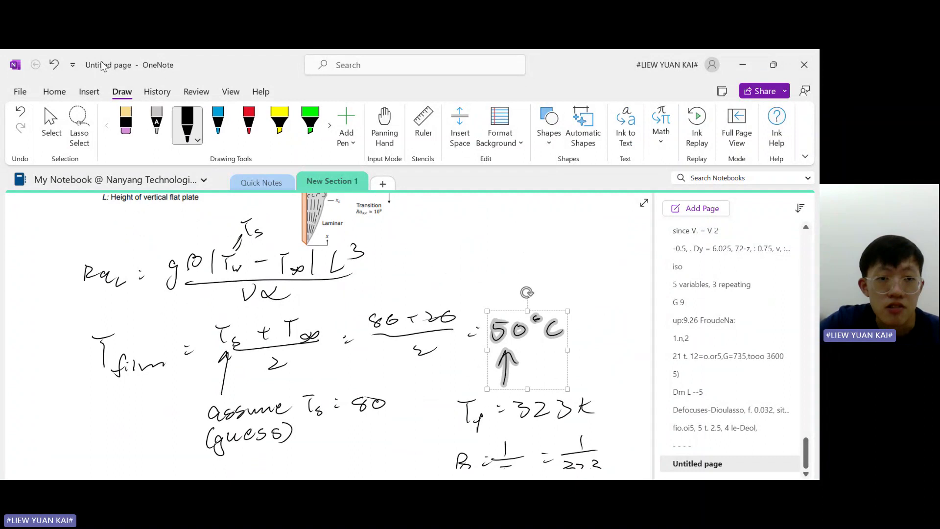
left_click(248, 125)
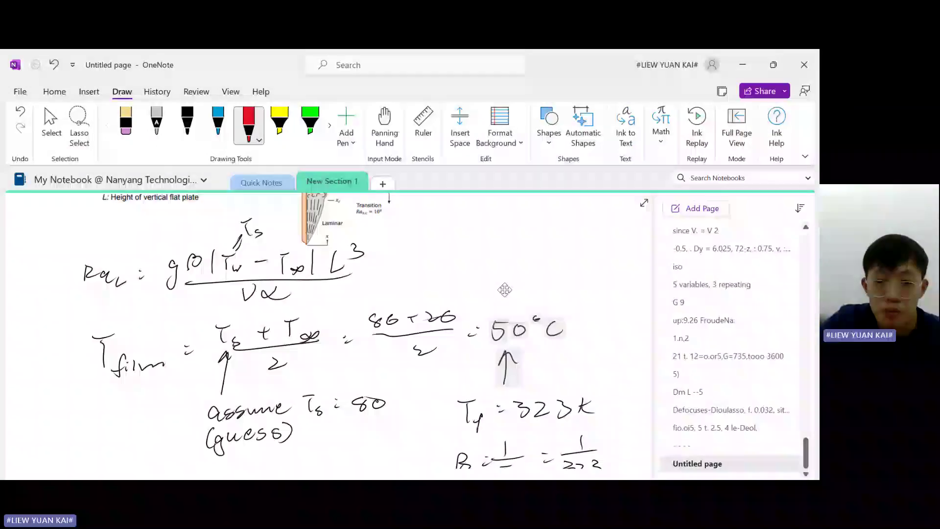
mouse_move(512, 329)
left_mouse_down()
mouse_move(515, 305)
mouse_move(492, 321)
left_mouse_up()
key("ctrl+z")
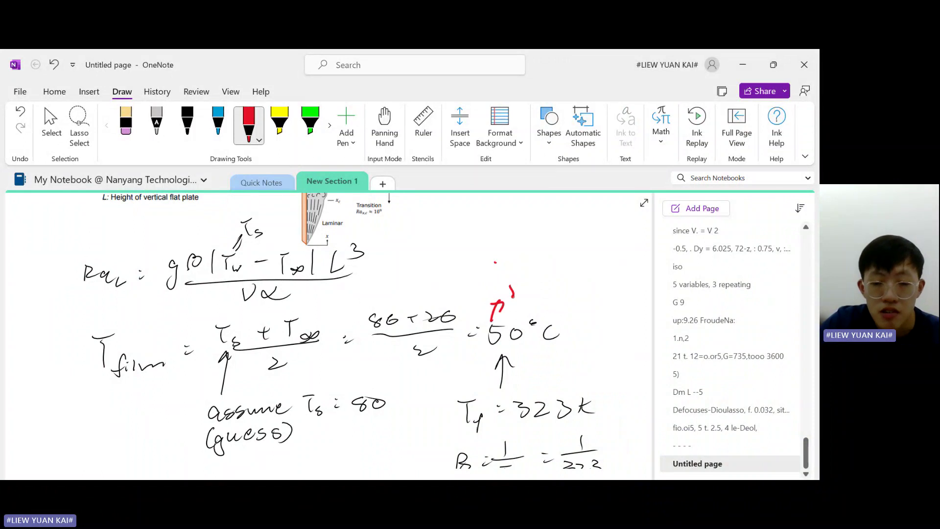
Write the red property list ν, α, Pr above the 50°C film temperature
mouse_move(526, 296)
left_mouse_down()
mouse_move(519, 305)
mouse_move(558, 295)
left_mouse_up()
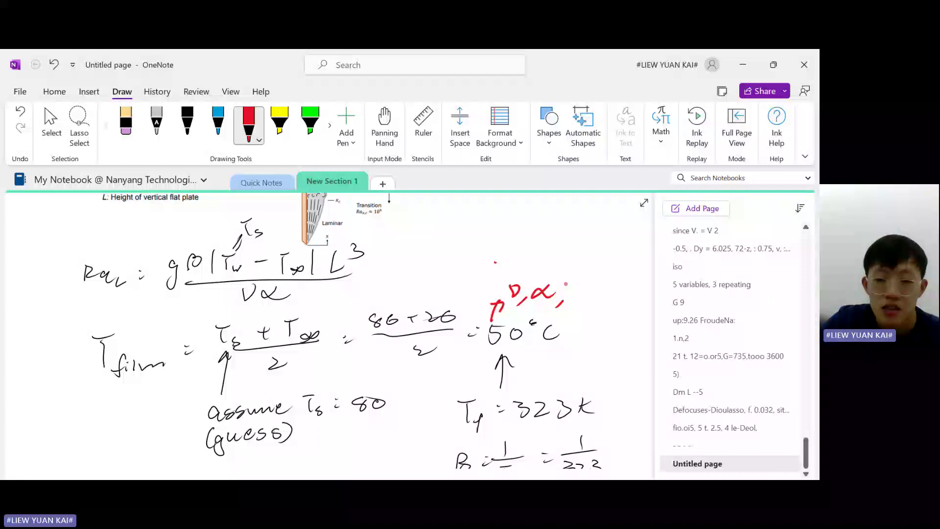
left_click_drag(571, 278, 582, 287)
scroll(311, 281, "down", 5)
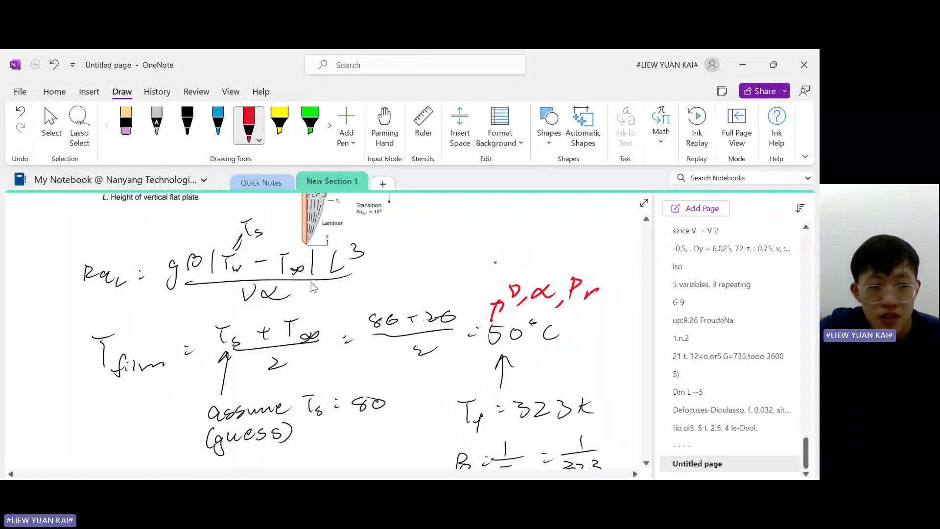
key("Escape")
scroll(282, 307, "up", 1)
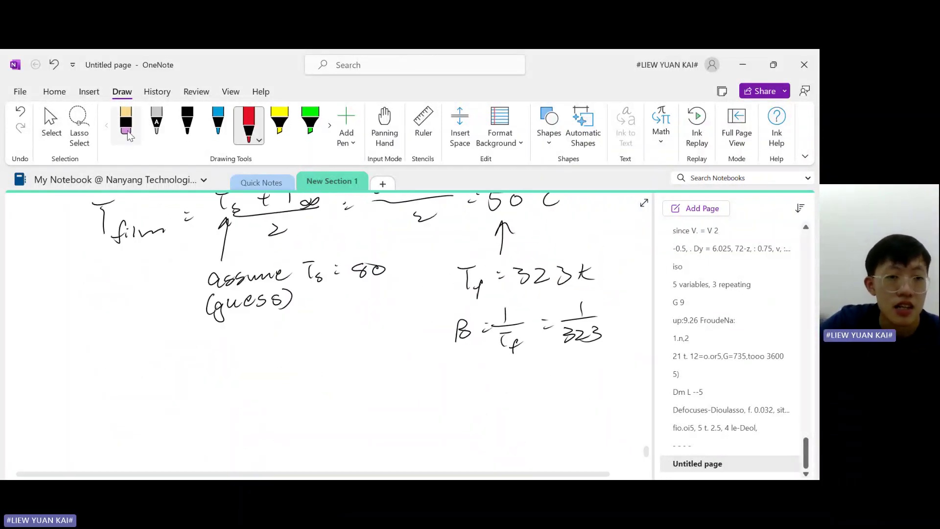
Write Ra_L = 9.81·(1/323)(80−20)(0.3)³ as the numerator in black ink
left_click(187, 124)
left_click_drag(83, 391, 135, 419)
left_click(154, 399)
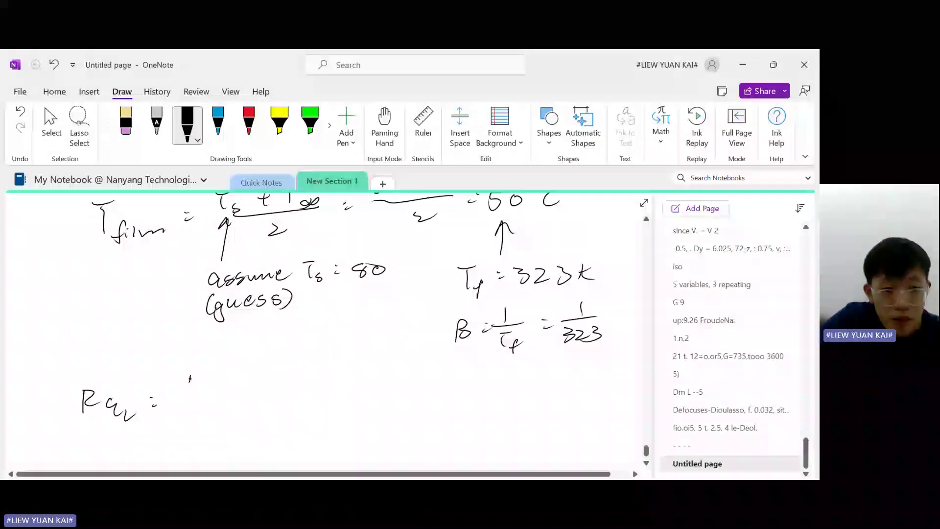
left_click(203, 389)
mouse_move(191, 377)
left_mouse_down()
mouse_move(193, 396)
mouse_move(237, 387)
left_mouse_up()
left_click(252, 386)
mouse_move(283, 360)
left_mouse_down()
mouse_move(285, 379)
mouse_move(305, 372)
left_mouse_up()
left_click_drag(270, 383, 314, 398)
mouse_move(325, 367)
left_mouse_down()
mouse_move(325, 390)
mouse_move(338, 375)
left_mouse_up()
left_click_drag(353, 371, 377, 374)
left_click(390, 369)
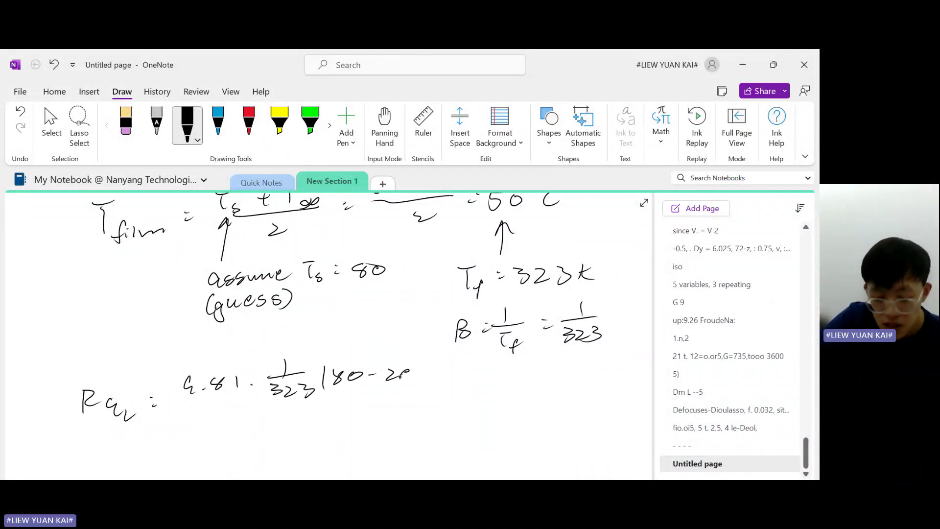
mouse_move(461, 367)
left_mouse_down()
mouse_move(464, 380)
mouse_move(479, 374)
left_mouse_up()
Draw the fraction bar and write the denominator 1.796×10⁻⁵ · 2.467×10⁻⁵
left_click_drag(177, 406, 533, 398)
left_click(215, 424)
mouse_move(201, 414)
left_mouse_down()
mouse_move(200, 427)
mouse_move(225, 428)
left_mouse_up()
left_click_drag(241, 420, 240, 429)
mouse_move(265, 416)
left_mouse_down()
mouse_move(261, 423)
mouse_move(287, 429)
left_mouse_up()
mouse_move(287, 420)
left_mouse_down()
mouse_move(280, 429)
mouse_move(294, 433)
left_mouse_up()
left_click_drag(309, 419, 308, 419)
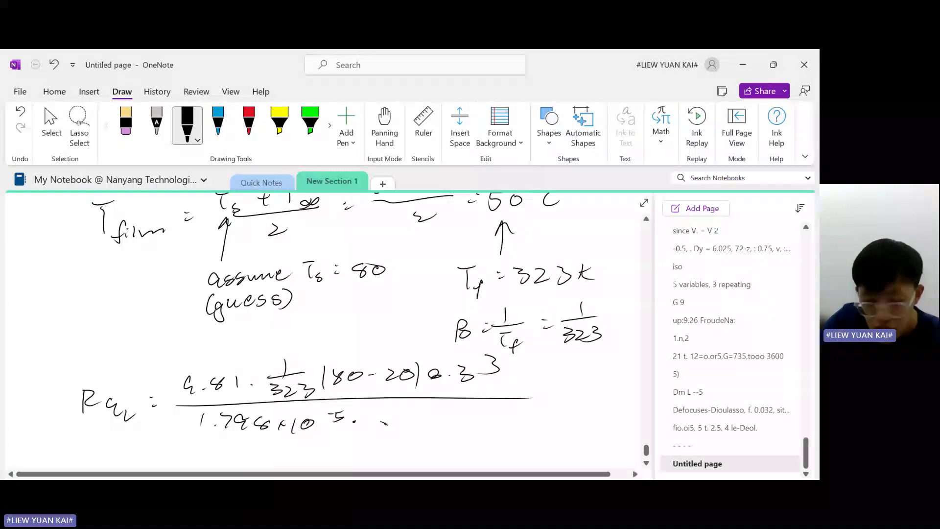
left_click_drag(386, 423, 395, 435)
left_click(408, 428)
mouse_move(422, 416)
left_mouse_down()
mouse_move(417, 426)
mouse_move(429, 424)
left_mouse_up()
left_click_drag(431, 420, 438, 417)
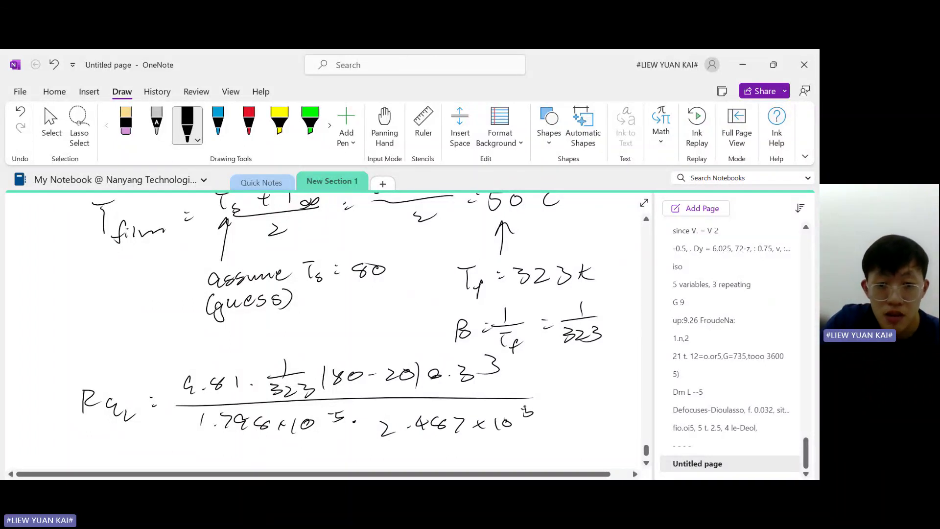
Write the result Ra_L = 1.10 × 10⁸
scroll(48, 345, "down", 3)
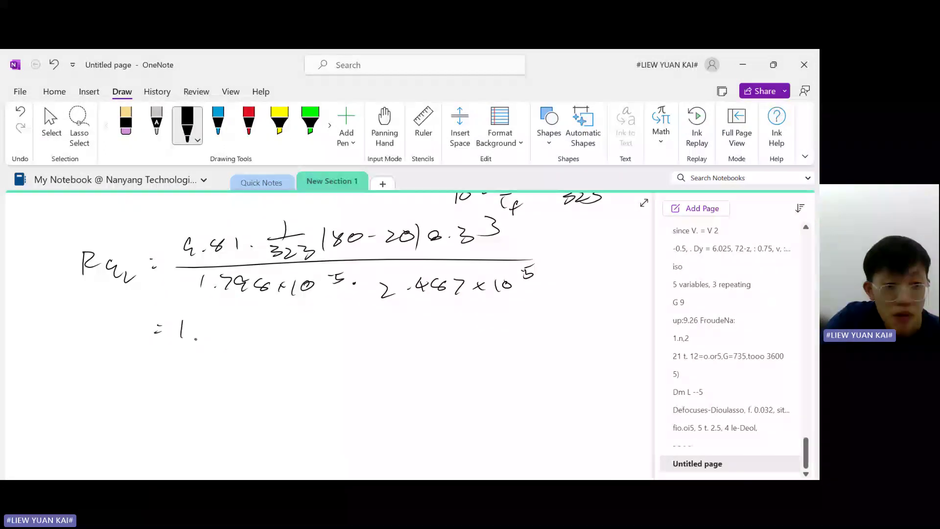
left_click_drag(230, 323, 226, 324)
left_click_drag(263, 324, 311, 322)
left_click_drag(322, 318, 335, 320)
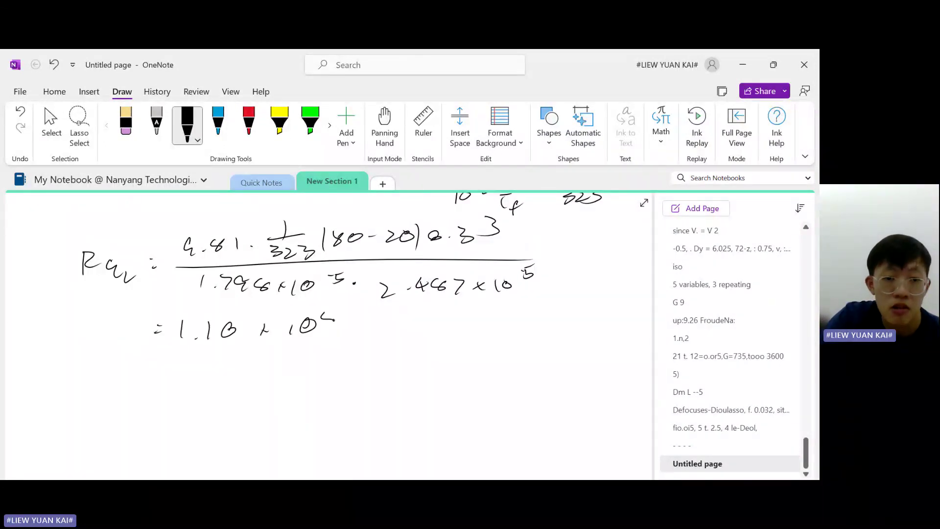
mouse_move(82, 317)
left_mouse_down()
mouse_move(92, 338)
mouse_move(110, 338)
left_mouse_up()
left_click_drag(118, 333, 137, 342)
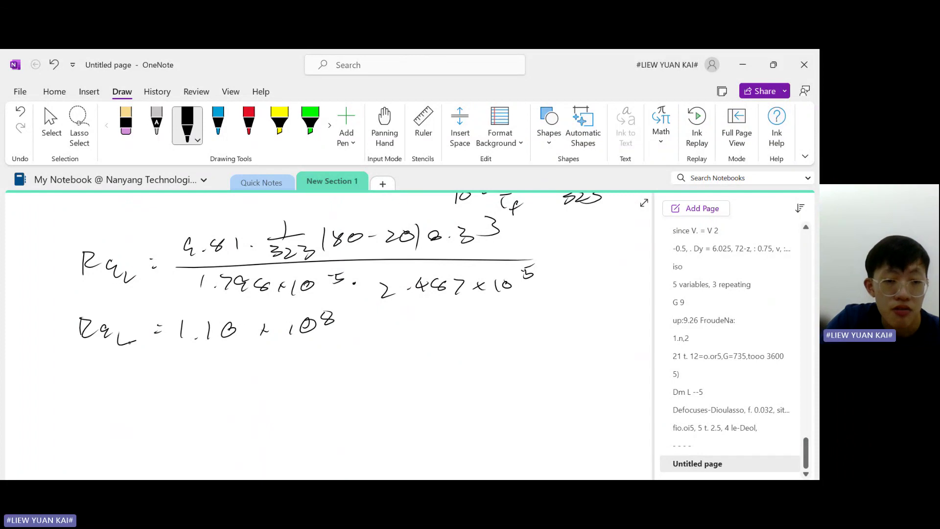
Highlight the 10⁸ in the Ra_L result in yellow
scroll(294, 431, "up", 3)
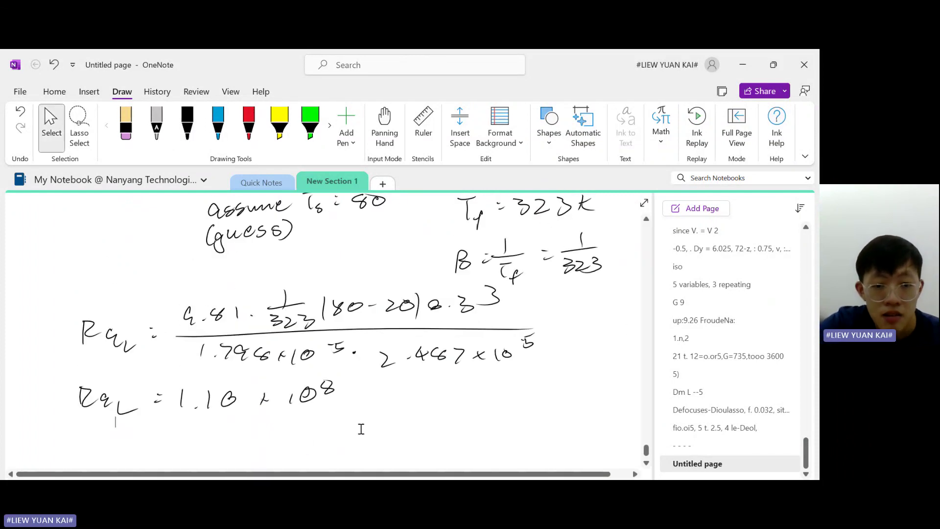
left_click(281, 127)
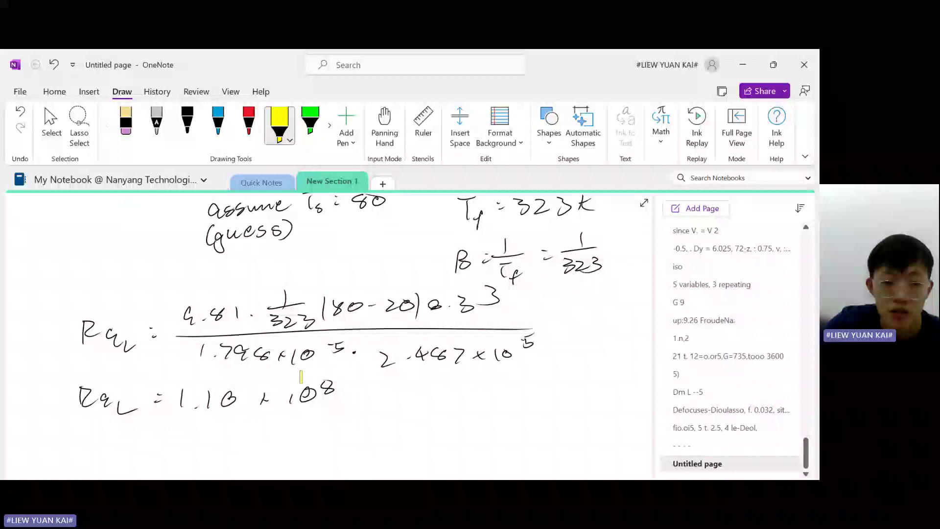
left_click_drag(303, 372, 332, 392)
Write Ra_L 1.1×10⁸ in black beside the correlations table
scroll(341, 316, "up", 10)
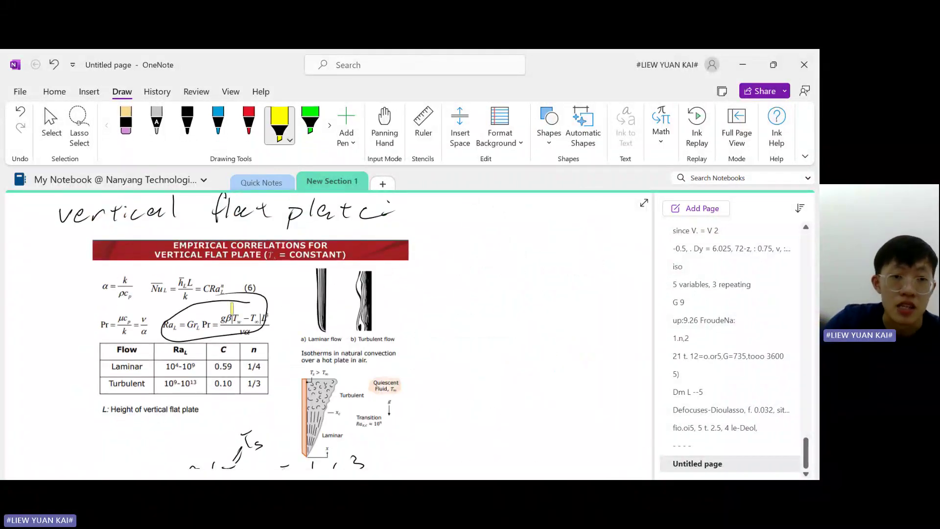
left_click(188, 128)
mouse_move(420, 309)
left_mouse_down()
mouse_move(430, 327)
mouse_move(452, 334)
mouse_move(472, 323)
left_mouse_up()
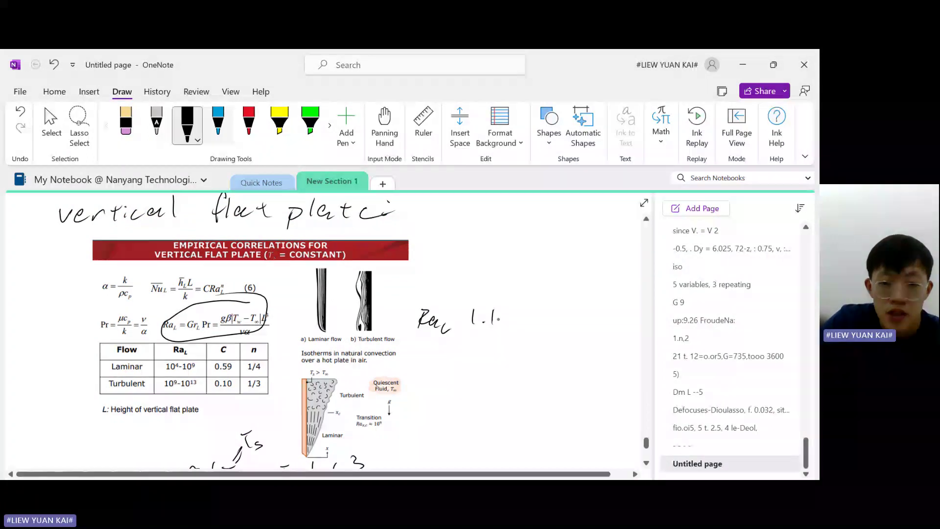
left_click_drag(525, 307, 521, 324)
mouse_move(541, 307)
left_mouse_down()
mouse_move(533, 318)
mouse_move(542, 307)
left_mouse_up()
left_click_drag(576, 287, 569, 292)
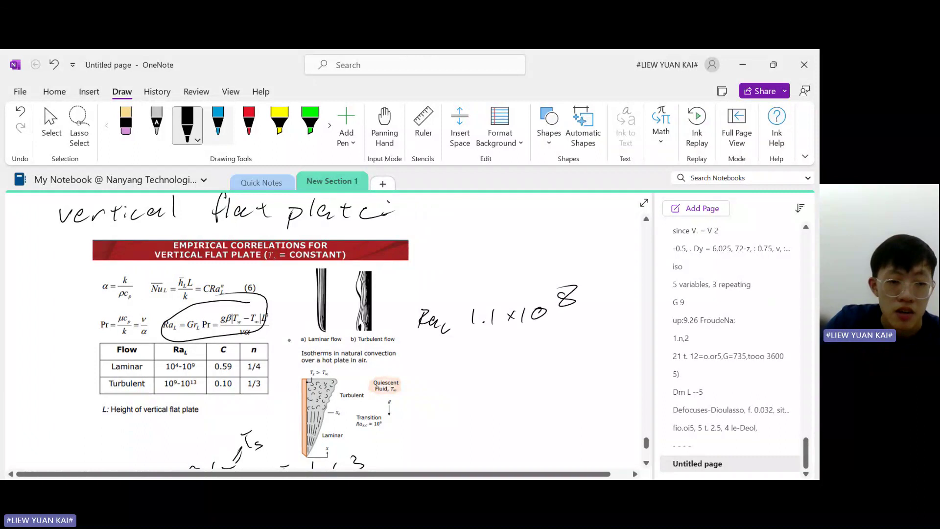
Highlight the laminar range 10⁴–10⁹ and circle C = 0.59 in blue
left_click_drag(177, 350, 181, 350)
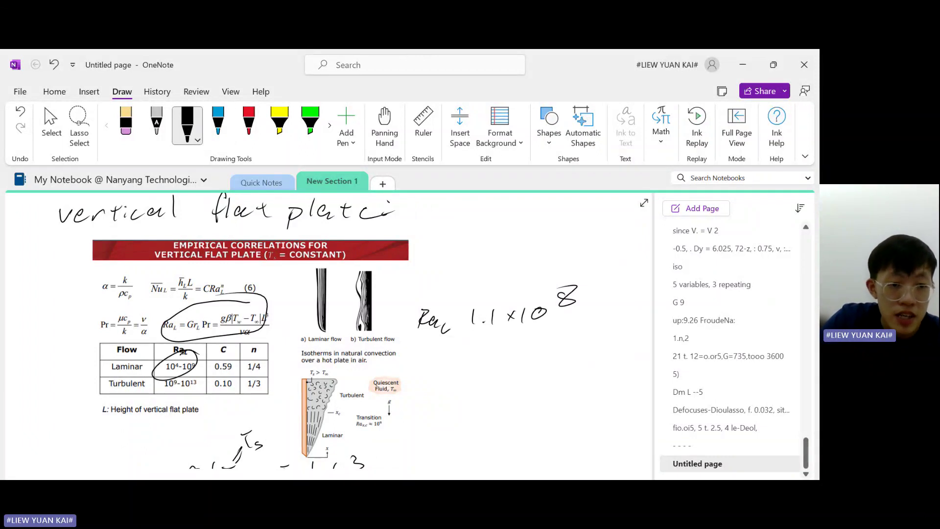
left_click(126, 125)
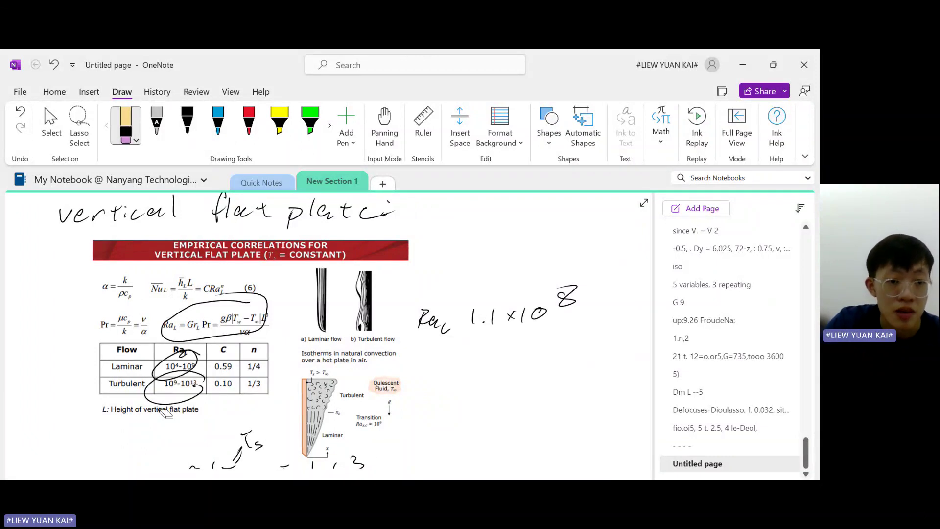
mouse_move(165, 413)
left_mouse_down()
mouse_move(184, 393)
mouse_move(157, 366)
left_mouse_up()
left_click(279, 123)
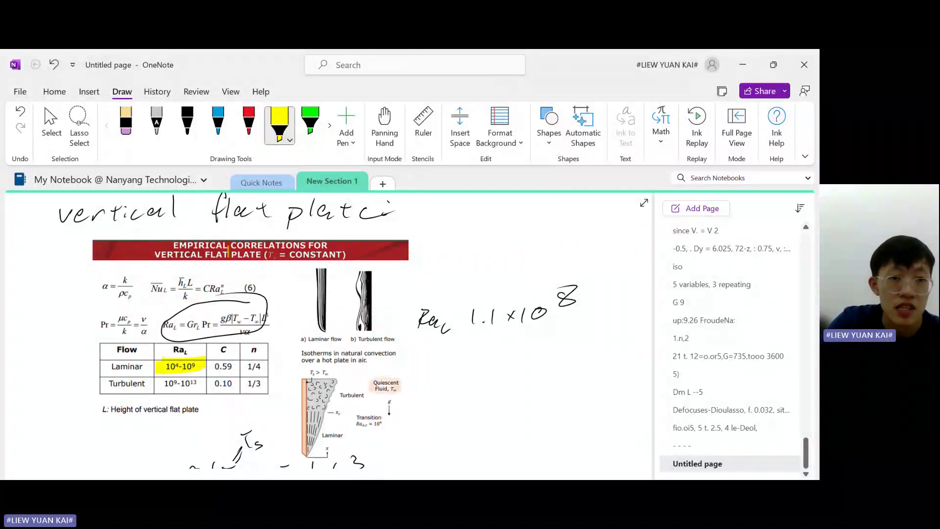
left_click(218, 124)
left_click_drag(221, 356, 223, 359)
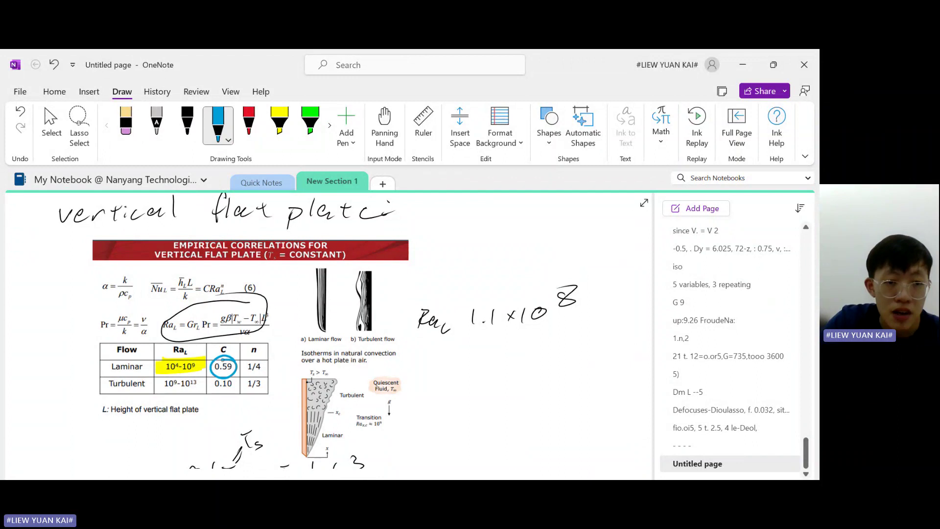
mouse_move(206, 286)
left_mouse_down()
mouse_move(209, 273)
mouse_move(268, 274)
left_mouse_up()
Write Nu = 0.59·Ra_L^(1/4) in black ink
key("Escape")
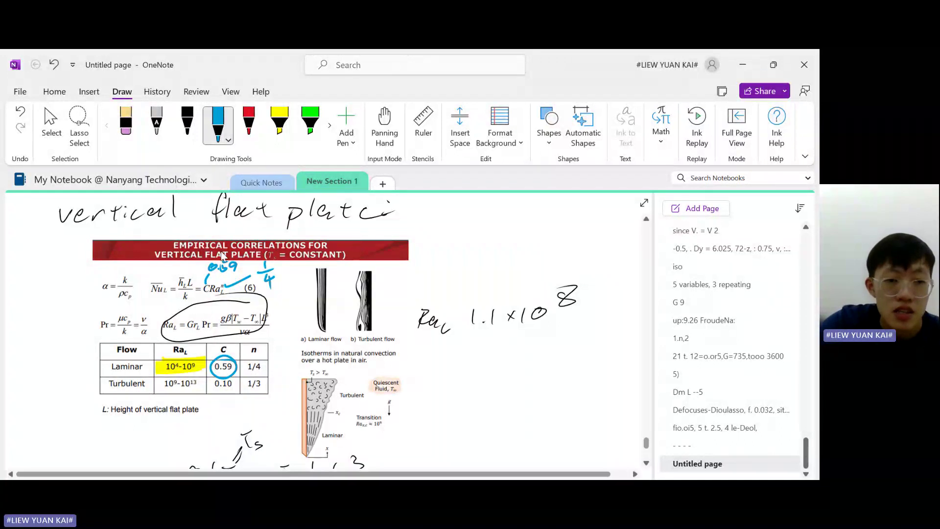
scroll(274, 273, "down", 8)
left_click(188, 123)
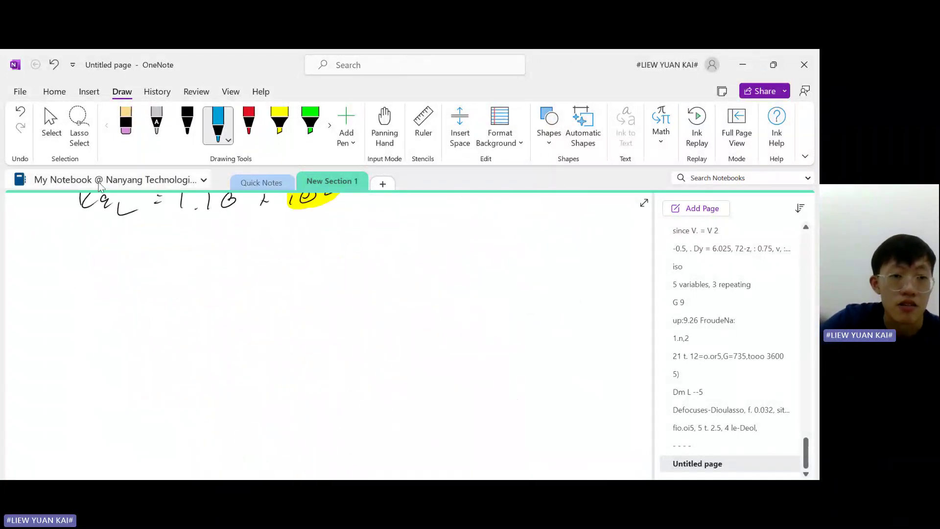
mouse_move(166, 286)
left_mouse_down()
mouse_move(167, 261)
mouse_move(212, 281)
left_mouse_up()
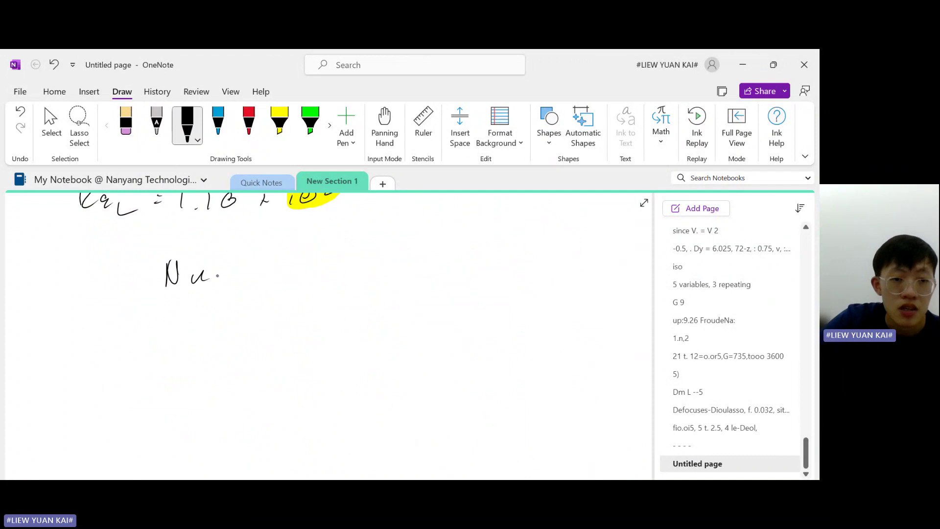
mouse_move(277, 259)
left_mouse_down()
mouse_move(300, 272)
mouse_move(319, 255)
left_mouse_up()
left_click(294, 271)
mouse_move(339, 257)
left_mouse_down()
mouse_move(338, 265)
mouse_move(378, 276)
left_mouse_up()
left_click_drag(387, 270, 396, 275)
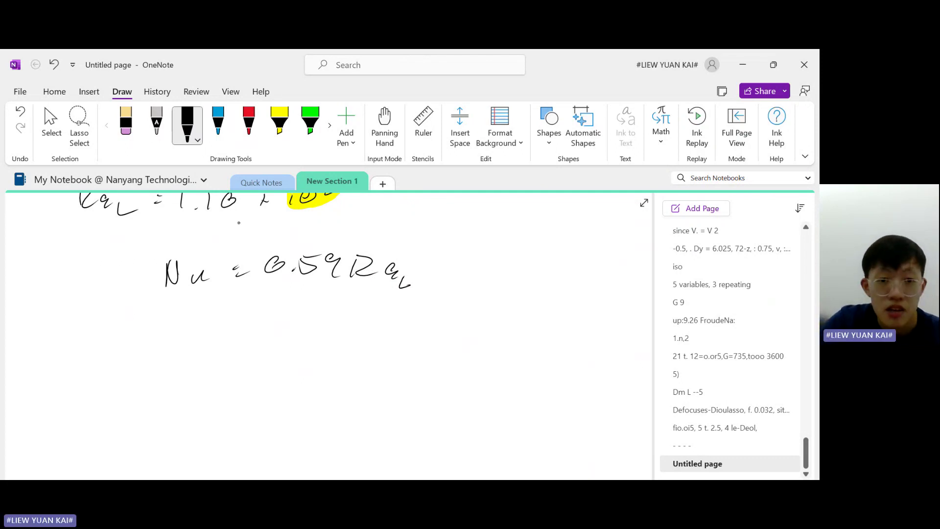
left_click_drag(425, 249, 416, 263)
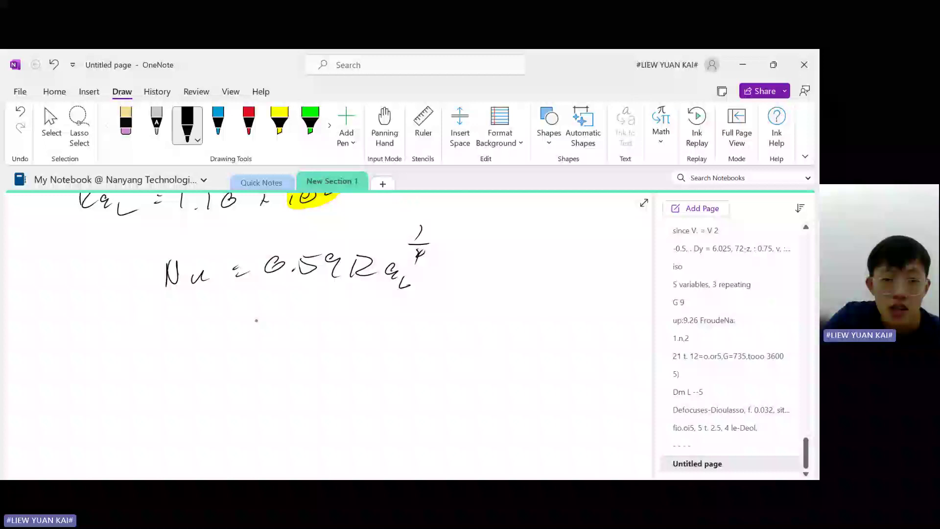
left_click_drag(250, 321, 255, 324)
Substitute to get Nu = 0.59·(1.10×10⁸)^(1/4) = 60.427
left_click_drag(255, 329, 264, 327)
mouse_move(276, 329)
left_mouse_down()
mouse_move(287, 319)
mouse_move(304, 329)
left_mouse_up()
left_click_drag(323, 318, 332, 313)
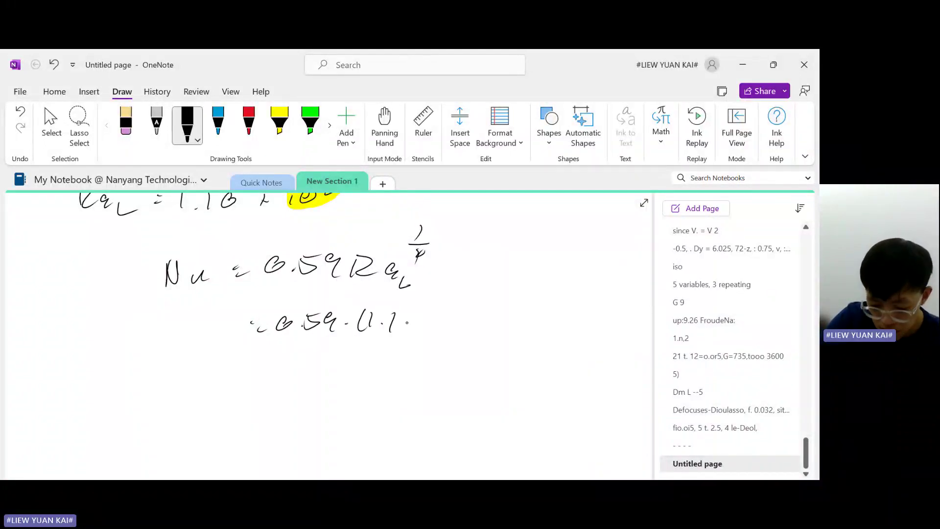
left_click_drag(416, 319, 409, 322)
left_click_drag(475, 309, 465, 315)
mouse_move(494, 297)
left_mouse_down()
mouse_move(488, 304)
mouse_move(505, 318)
left_mouse_up()
left_click_drag(534, 271, 547, 279)
left_click_drag(531, 288, 538, 296)
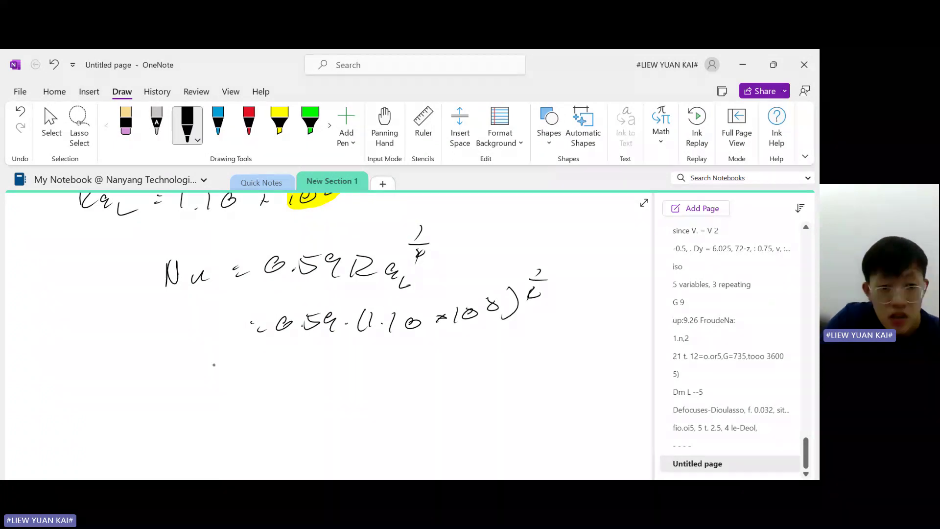
left_click_drag(251, 369, 258, 367)
mouse_move(282, 353)
left_mouse_down()
mouse_move(275, 364)
mouse_move(390, 357)
left_mouse_up()
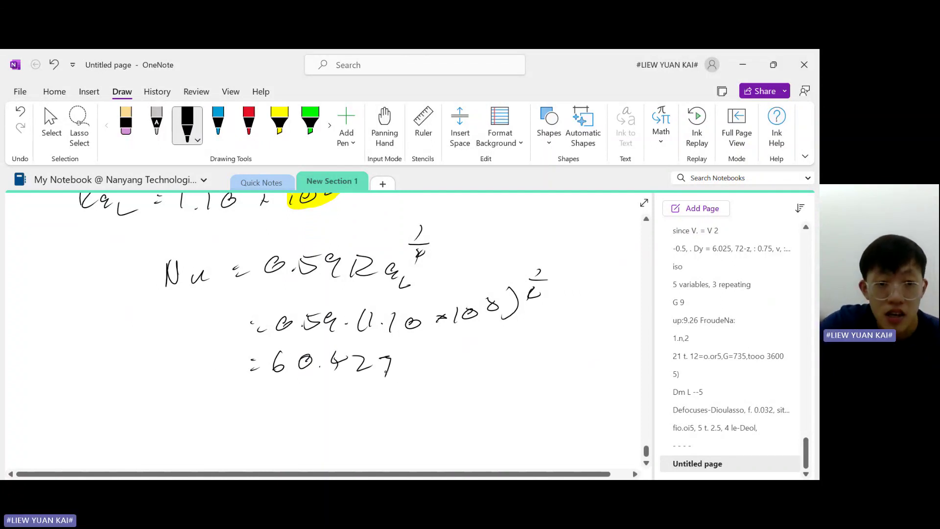
scroll(124, 282, "down", 2)
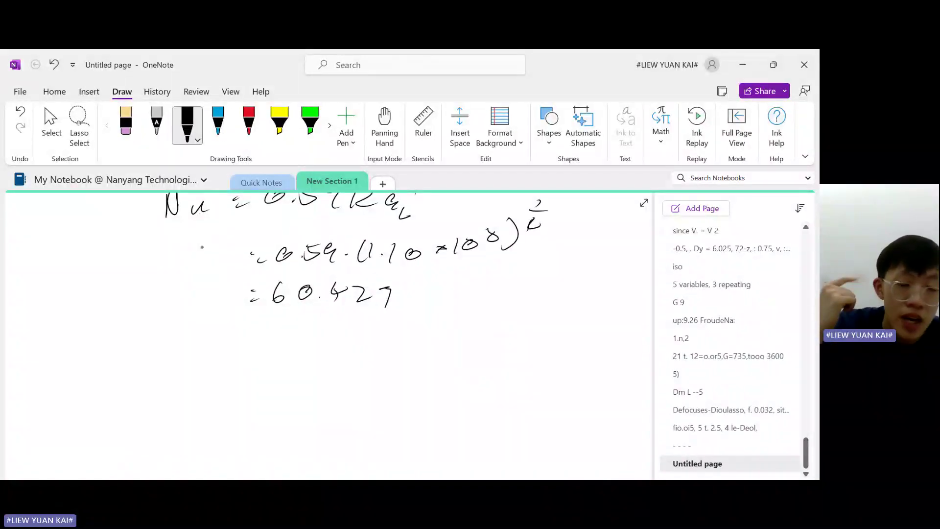
Write Nu = h̄L/k under the 60.427 result
mouse_move(215, 372)
left_mouse_down()
mouse_move(232, 343)
mouse_move(268, 373)
mouse_move(296, 355)
left_mouse_up()
mouse_move(291, 362)
left_mouse_down()
mouse_move(346, 341)
mouse_move(393, 350)
left_mouse_up()
mouse_move(352, 363)
left_mouse_down()
mouse_move(350, 379)
mouse_move(372, 373)
left_mouse_up()
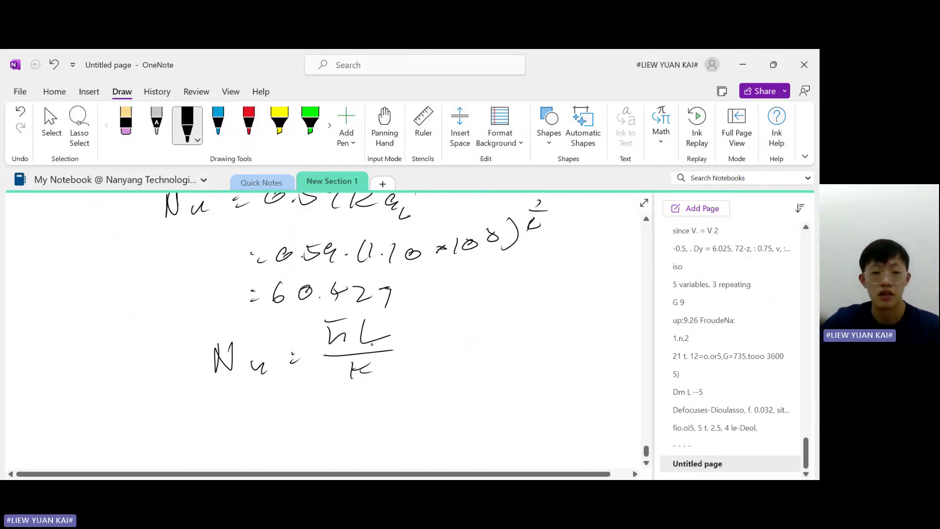
Return to selection and review the correlations table, selecting the ink loop around the Ra formula
key("Escape")
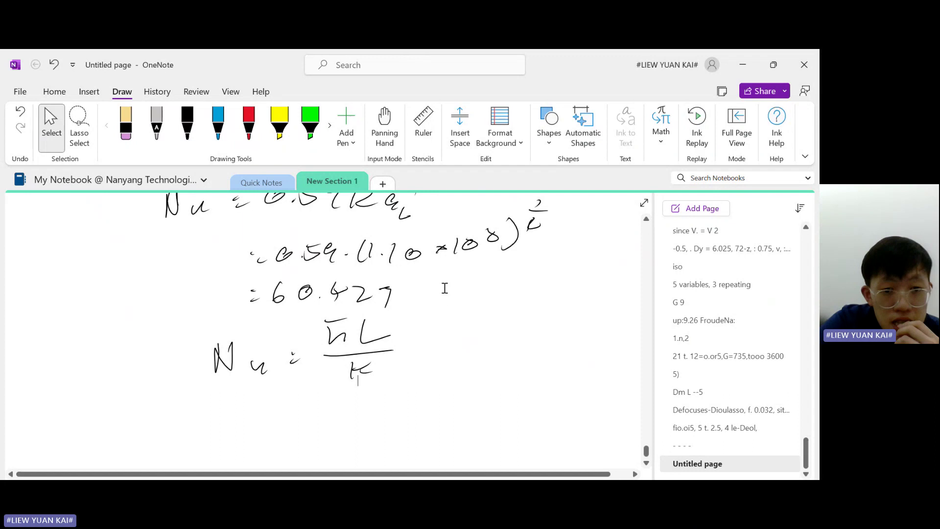
scroll(441, 290, "up", 15)
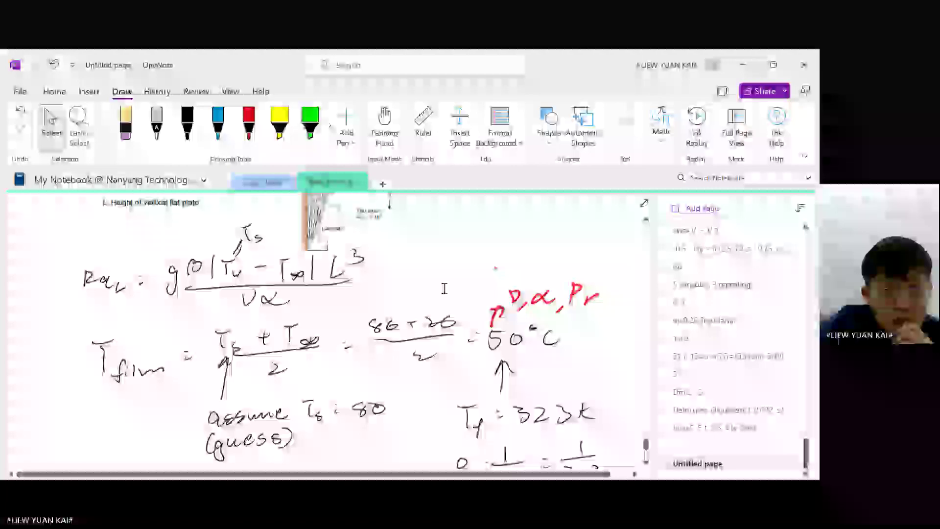
scroll(442, 287, "down", 10)
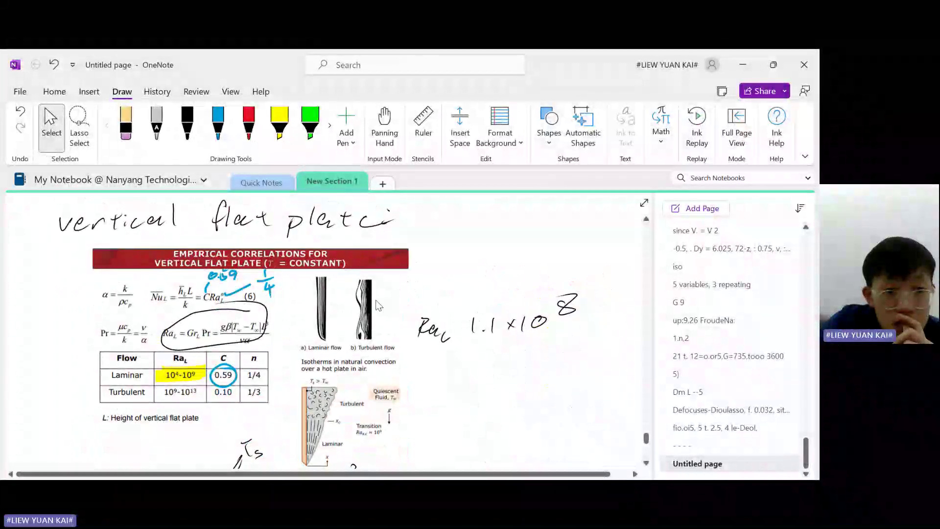
left_click(268, 326)
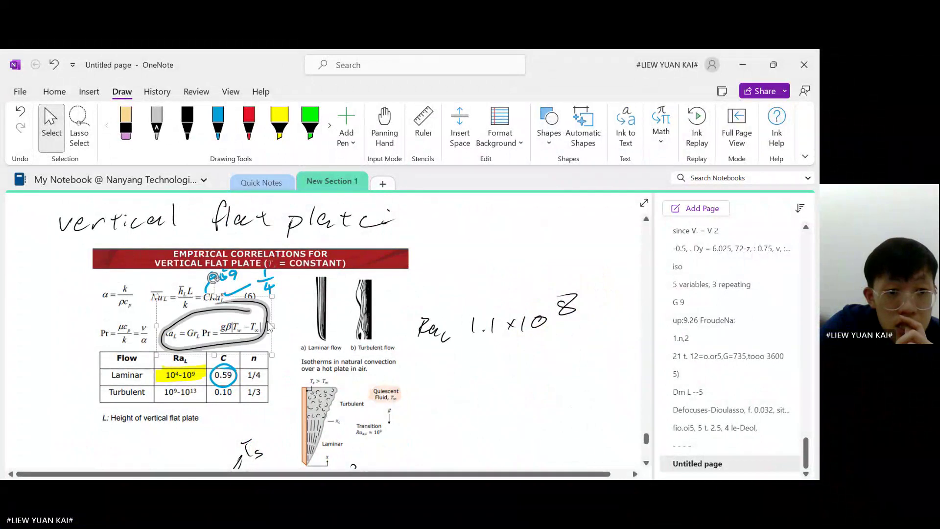
scroll(268, 326, "up", 10)
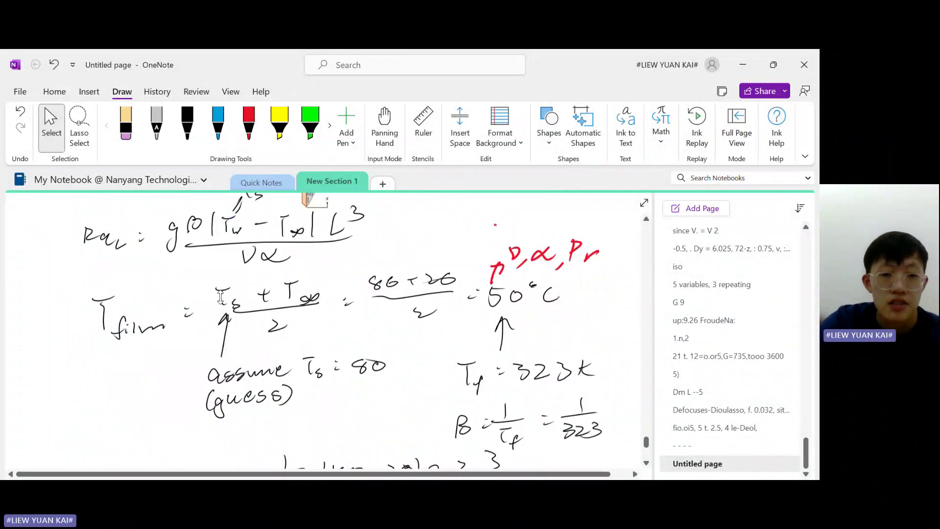
scroll(221, 296, "down", 15)
scroll(222, 297, "down", 4)
In black ink, draw an arrow to Nu and write 60.427 = h̄·0.3/0.02735
left_click(187, 125)
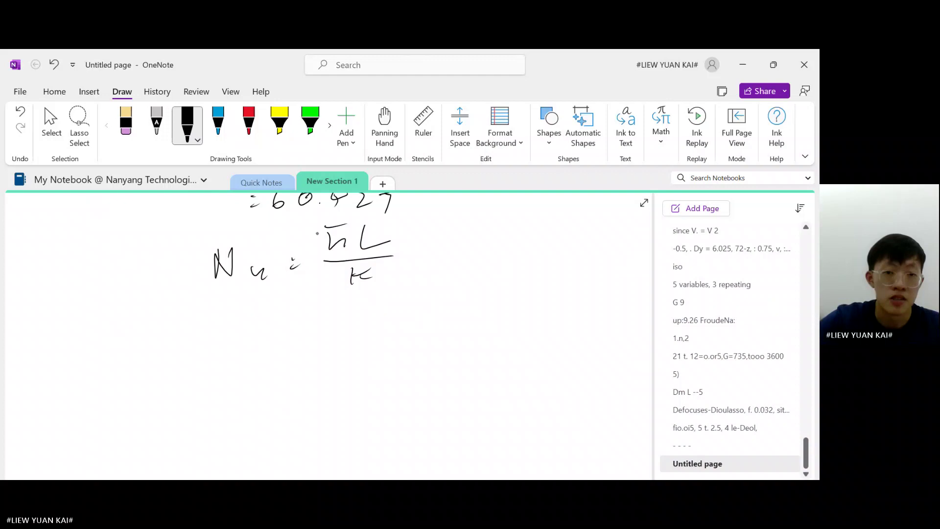
mouse_move(289, 210)
left_mouse_down()
mouse_move(258, 251)
mouse_move(274, 237)
left_mouse_up()
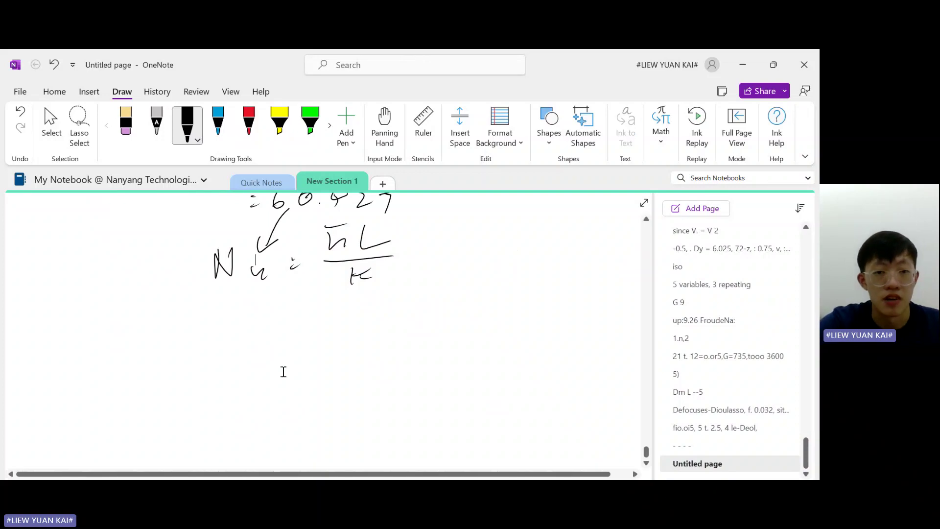
scroll(283, 372, "up", 3)
scroll(283, 372, "down", 1)
mouse_move(178, 389)
left_mouse_down()
mouse_move(171, 398)
mouse_move(227, 397)
mouse_move(221, 406)
left_mouse_up()
left_click(208, 403)
mouse_move(237, 391)
left_mouse_down()
mouse_move(251, 404)
mouse_move(274, 385)
mouse_move(312, 394)
left_mouse_up()
left_click_drag(306, 399, 315, 398)
mouse_move(358, 370)
left_mouse_down()
mouse_move(359, 386)
mouse_move(374, 388)
left_mouse_up()
left_click_drag(350, 365, 430, 376)
left_click_drag(439, 363, 443, 377)
left_click_drag(319, 405, 480, 379)
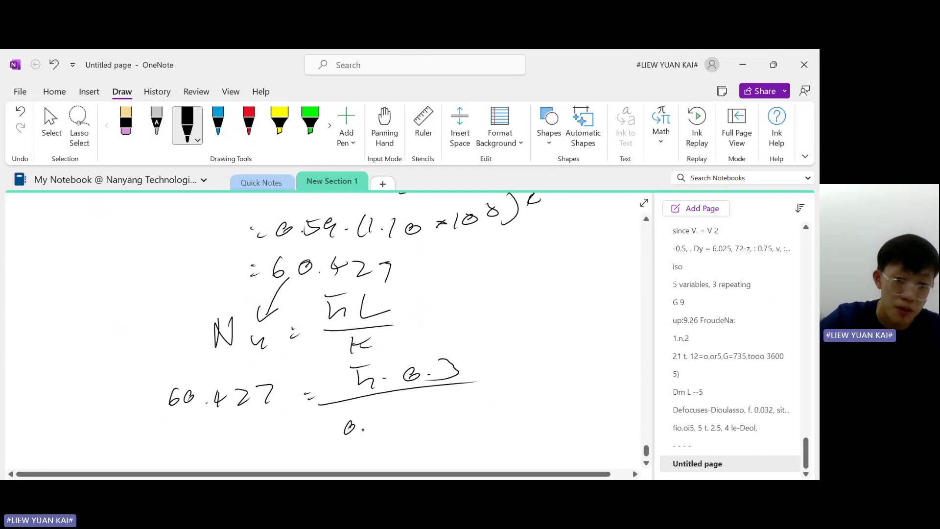
left_click_drag(383, 417, 459, 418)
left_click_drag(461, 398, 484, 392)
Write the solution h̄ = 5.50893, erasing and rewriting digits, and underline it
scroll(198, 374, "down", 2)
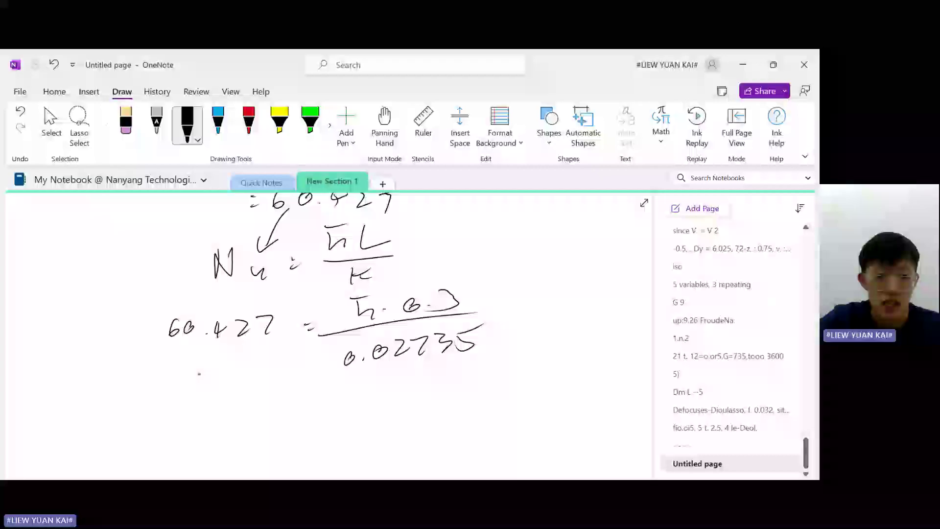
mouse_move(226, 386)
left_mouse_down()
mouse_move(243, 412)
mouse_move(238, 379)
left_mouse_up()
left_click_drag(268, 395, 345, 391)
left_click(318, 400)
mouse_move(330, 383)
left_mouse_down()
mouse_move(361, 387)
mouse_move(301, 392)
mouse_move(295, 401)
left_mouse_up()
left_click(126, 125)
left_click(188, 120)
left_click(321, 399)
mouse_move(297, 384)
left_mouse_down()
mouse_move(352, 381)
mouse_move(444, 399)
left_mouse_up()
left_click_drag(426, 413, 445, 406)
left_click(51, 125)
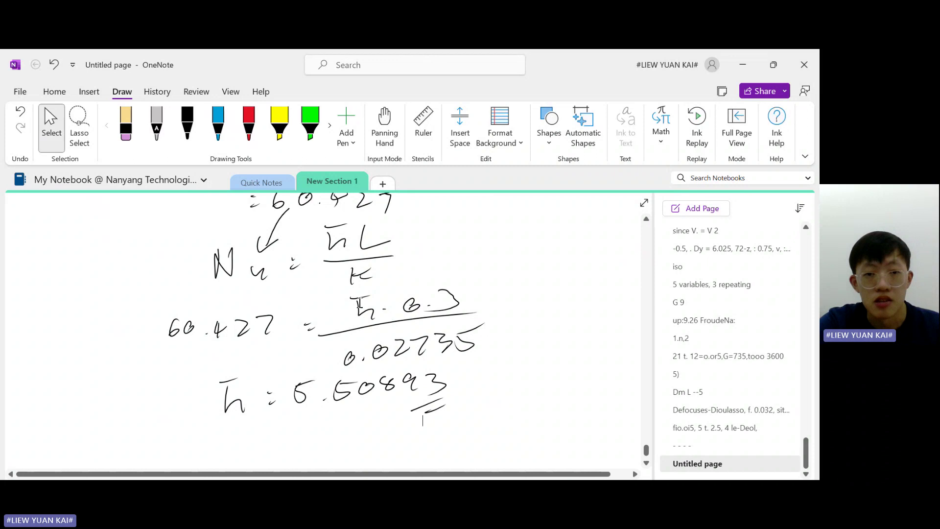
Tick the Q̇ = Qrad + Qconv equation and underline it with a wavy line
scroll(356, 297, "up", 12)
scroll(356, 297, "down", 3)
scroll(294, 318, "up", 12)
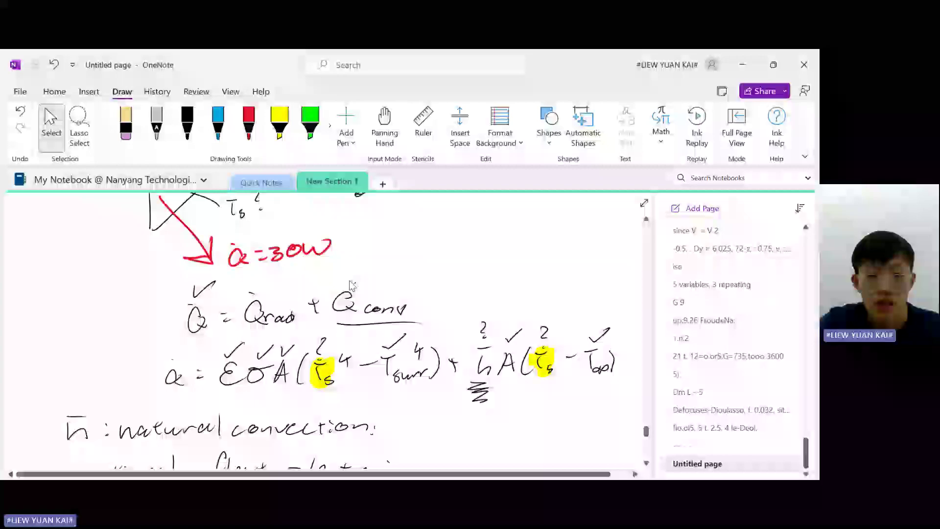
scroll(228, 345, "down", 4)
mouse_move(141, 336)
left_mouse_down()
mouse_move(265, 376)
mouse_move(636, 402)
left_mouse_up()
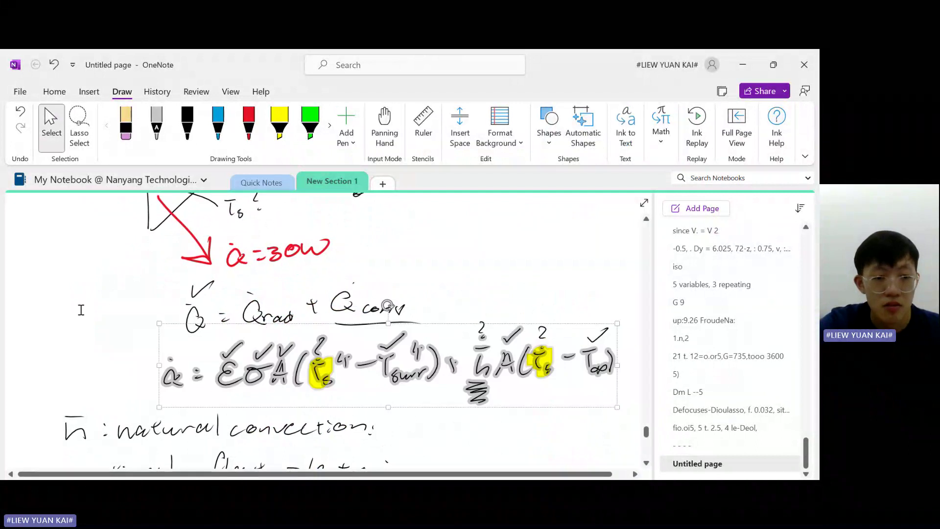
left_click(82, 309)
left_click(187, 123)
left_click_drag(165, 346, 205, 332)
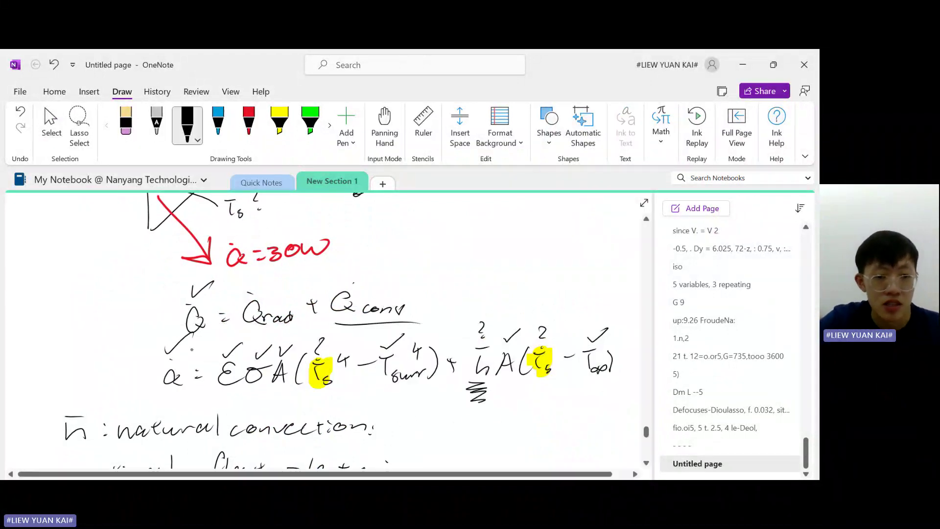
mouse_move(169, 409)
left_mouse_down()
mouse_move(338, 392)
mouse_move(523, 392)
left_mouse_up()
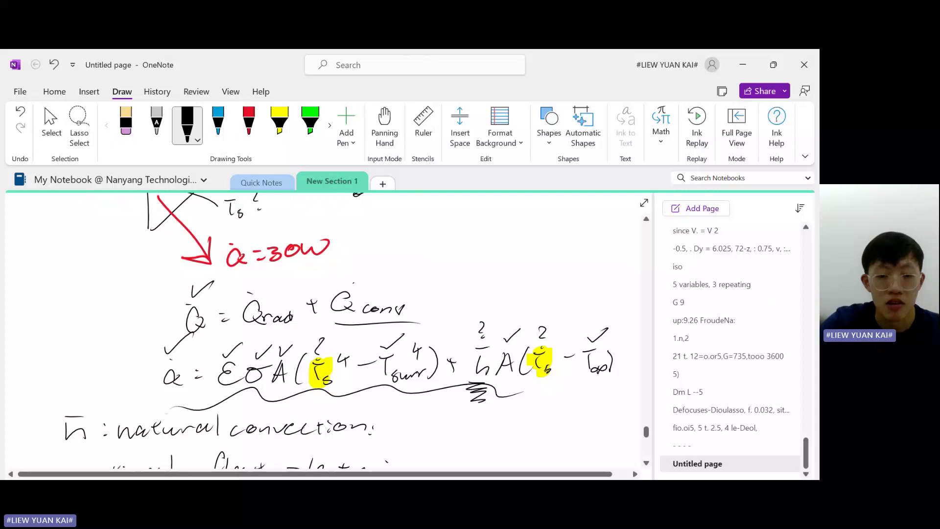
Begin the numeric balance: 30 = emissivity·0.2×0.3
scroll(196, 298, "down", 20)
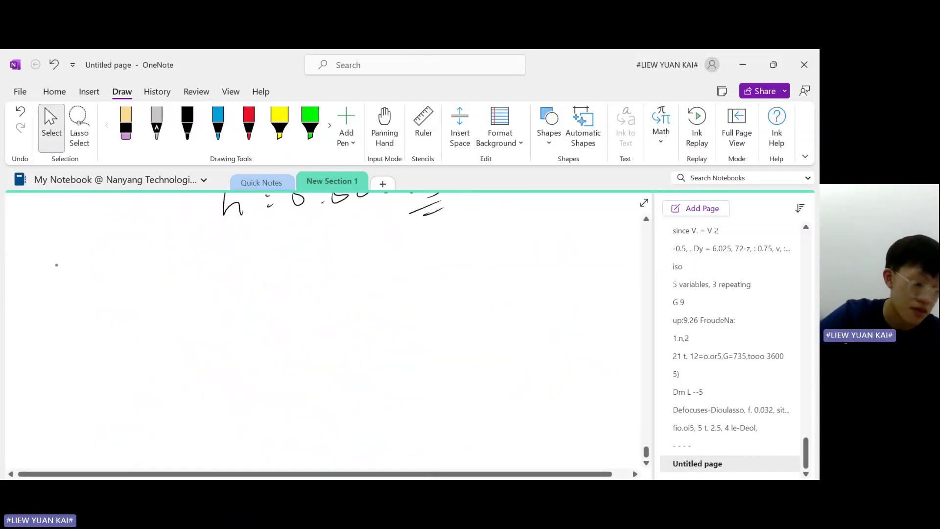
left_click(187, 124)
mouse_move(42, 258)
left_mouse_down()
mouse_move(43, 275)
mouse_move(61, 274)
mouse_move(65, 264)
left_mouse_up()
left_click_drag(91, 260, 92, 262)
left_click_drag(90, 270, 175, 261)
left_click_drag(162, 259, 174, 258)
mouse_move(185, 257)
left_mouse_down()
mouse_move(191, 268)
mouse_move(201, 260)
mouse_move(245, 271)
left_mouse_up()
left_click_drag(251, 262, 256, 269)
left_click_drag(256, 260, 247, 269)
mouse_move(270, 258)
left_mouse_down()
mouse_move(265, 269)
mouse_move(294, 270)
left_mouse_up()
left_click_drag(320, 250, 322, 252)
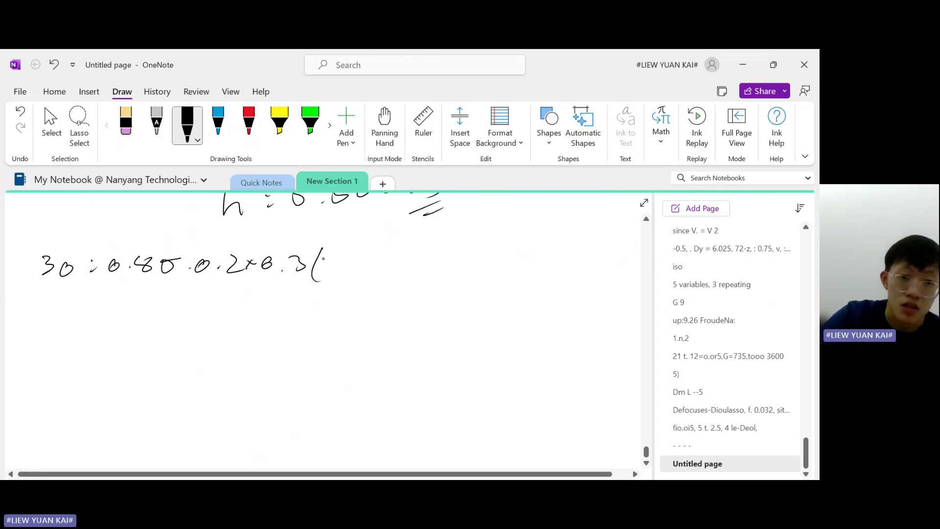
Add the radiation bracket (Ts⁴ − 293⁴) + and reposition the written ink
left_click_drag(363, 248, 370, 254)
mouse_move(369, 249)
left_mouse_down()
mouse_move(369, 257)
mouse_move(425, 272)
left_mouse_up()
mouse_move(445, 262)
left_mouse_down()
mouse_move(453, 290)
mouse_move(464, 289)
left_mouse_up()
mouse_move(469, 247)
left_mouse_down()
mouse_move(472, 282)
mouse_move(509, 264)
mouse_move(504, 275)
left_mouse_up()
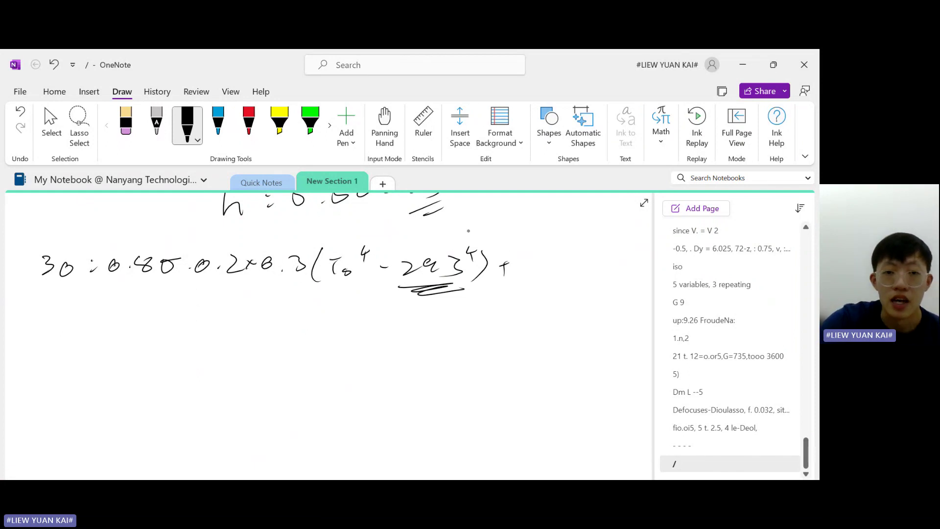
left_click(51, 125)
scroll(517, 265, "up", 10)
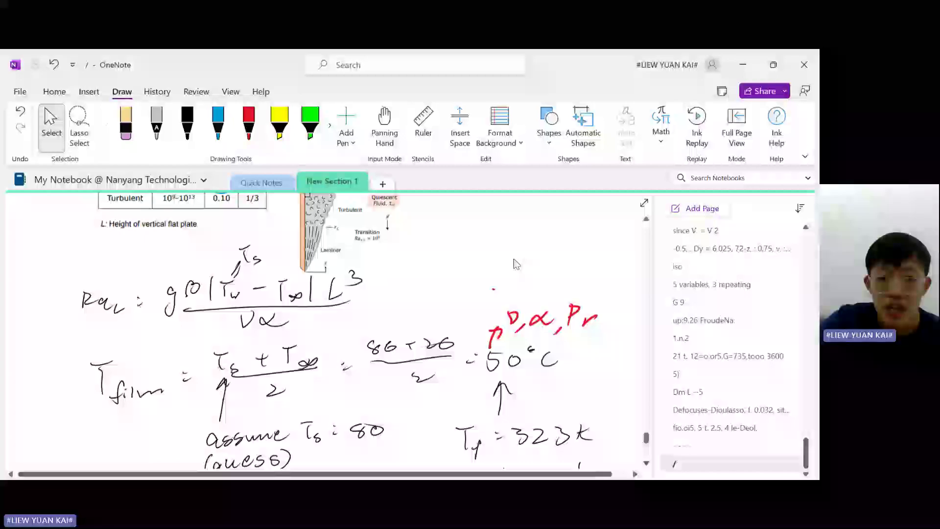
scroll(517, 264, "up", 5)
mouse_move(464, 338)
left_mouse_down()
mouse_move(508, 418)
mouse_move(510, 404)
left_mouse_up()
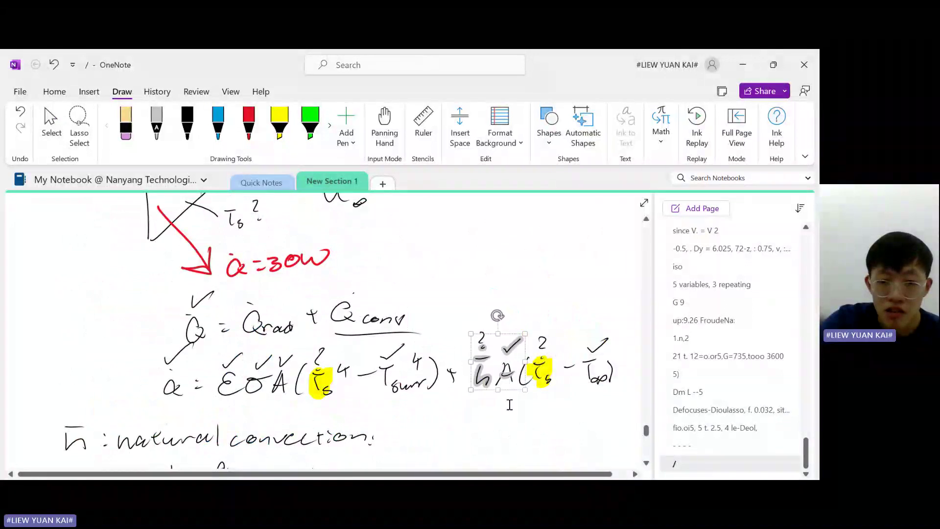
scroll(509, 404, "down", 8)
scroll(449, 306, "up", 3)
mouse_move(468, 378)
left_mouse_down()
mouse_move(250, 336)
mouse_move(252, 314)
left_mouse_up()
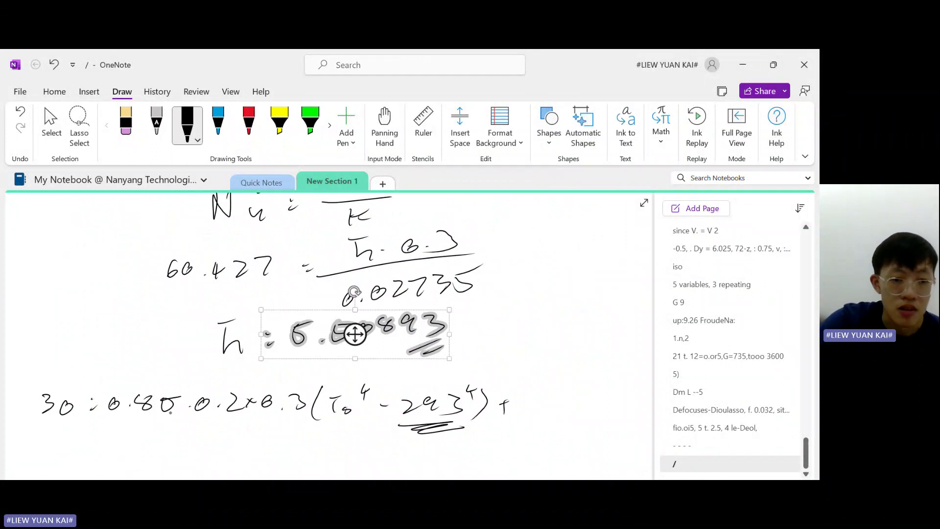
Write the convection term 5.50893·0.2×0.3×(Ts − 293) and underline it
scroll(355, 335, "down", 2)
mouse_move(118, 374)
left_mouse_down()
mouse_move(123, 386)
mouse_move(132, 371)
mouse_move(151, 385)
mouse_move(171, 371)
mouse_move(205, 376)
mouse_move(211, 365)
mouse_move(233, 374)
left_mouse_up()
left_click(142, 382)
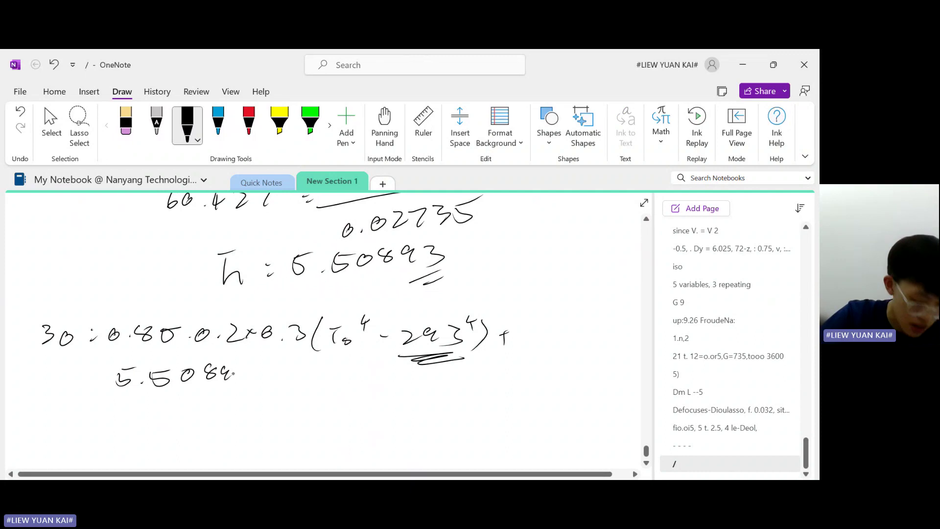
left_click(304, 377)
left_click_drag(312, 370, 354, 371)
left_click(366, 376)
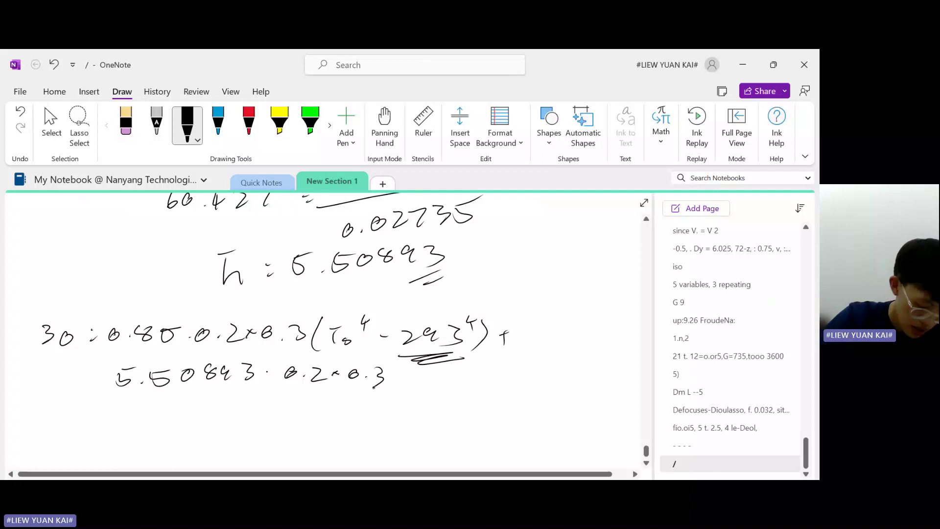
mouse_move(391, 378)
left_mouse_down()
mouse_move(410, 396)
mouse_move(437, 377)
left_mouse_up()
left_click_drag(431, 378, 432, 391)
left_click_drag(447, 388, 498, 377)
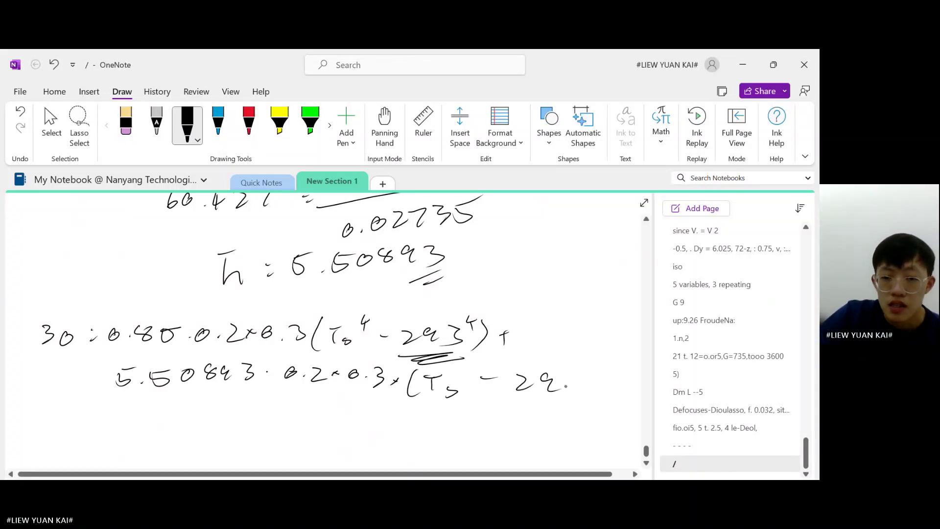
left_click_drag(595, 366, 583, 399)
mouse_move(510, 403)
left_mouse_down()
mouse_move(572, 401)
mouse_move(574, 418)
mouse_move(539, 424)
left_mouse_up()
Note K for Kelvin and mark up the Ts terms and the 293
left_click_drag(549, 328, 551, 352)
left_click_drag(564, 329, 578, 351)
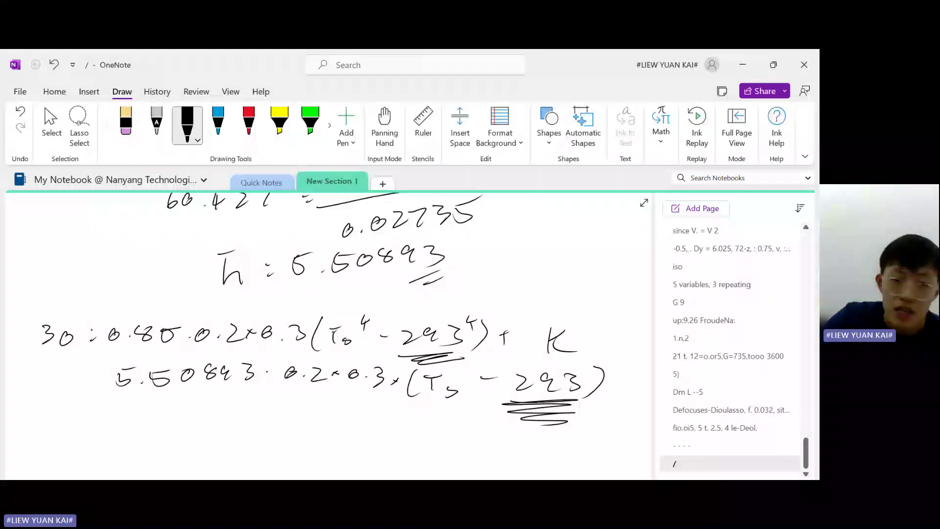
mouse_move(316, 331)
left_mouse_down()
mouse_move(349, 319)
mouse_move(314, 338)
left_mouse_up()
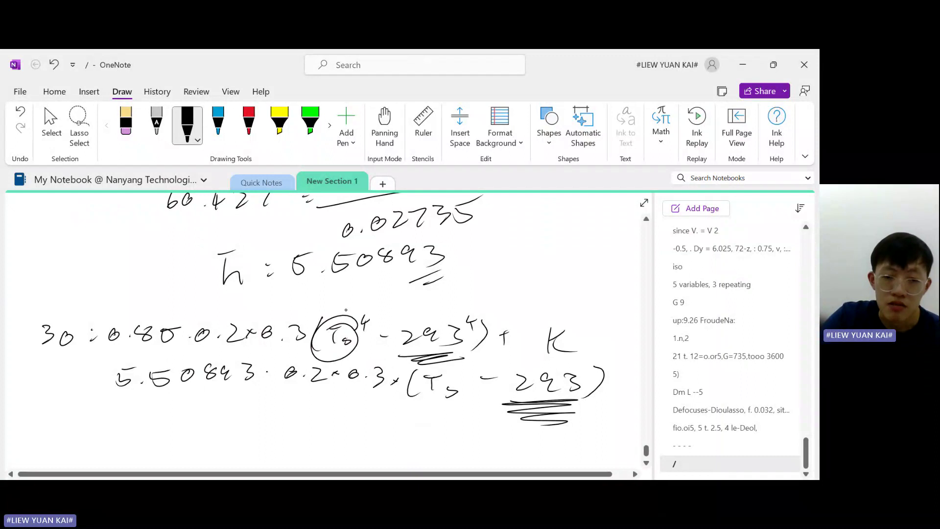
left_click_drag(370, 290, 349, 309)
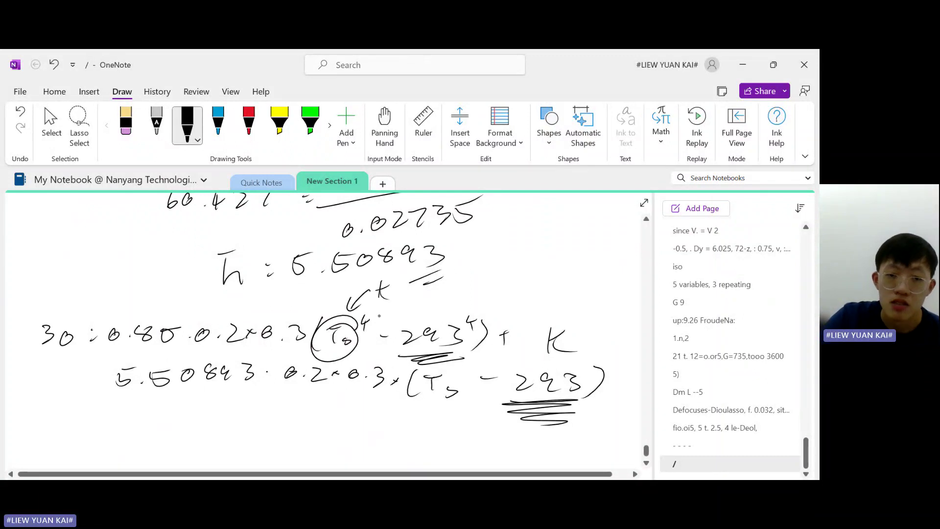
mouse_move(351, 349)
left_mouse_down()
mouse_move(413, 358)
mouse_move(429, 378)
mouse_move(465, 377)
left_mouse_up()
left_click_drag(420, 419, 431, 426)
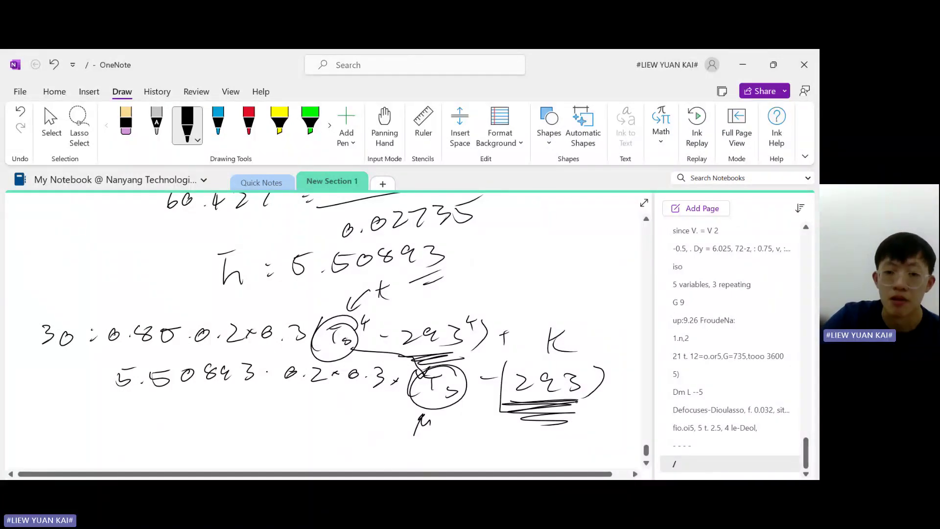
left_click_drag(577, 402, 490, 368)
Erase the circles, boxes and underlines around Ts and 293
left_click(127, 127)
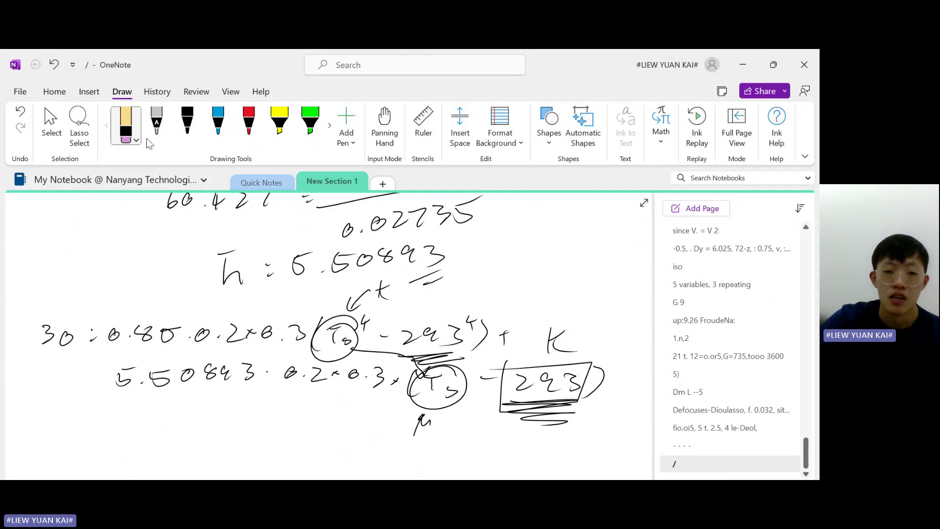
left_click_drag(422, 427, 431, 414)
left_click_drag(490, 423, 511, 424)
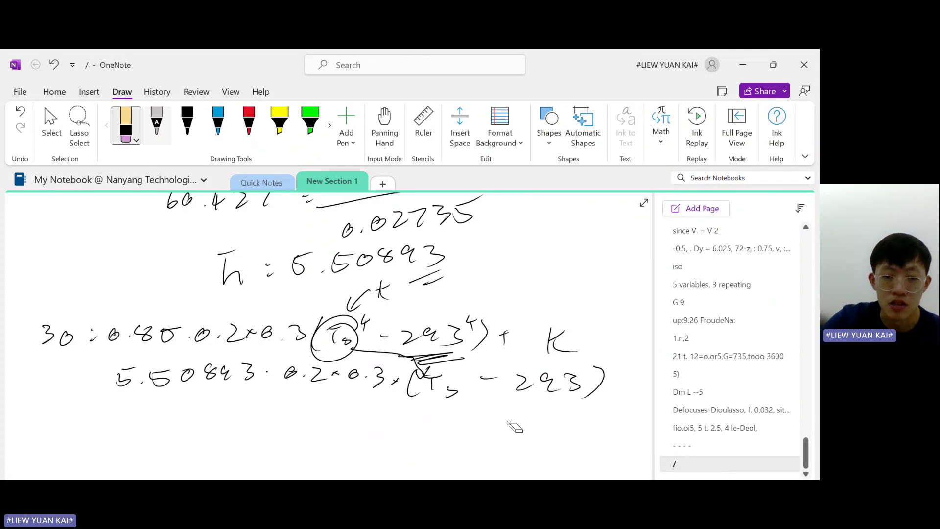
left_click_drag(366, 360, 417, 355)
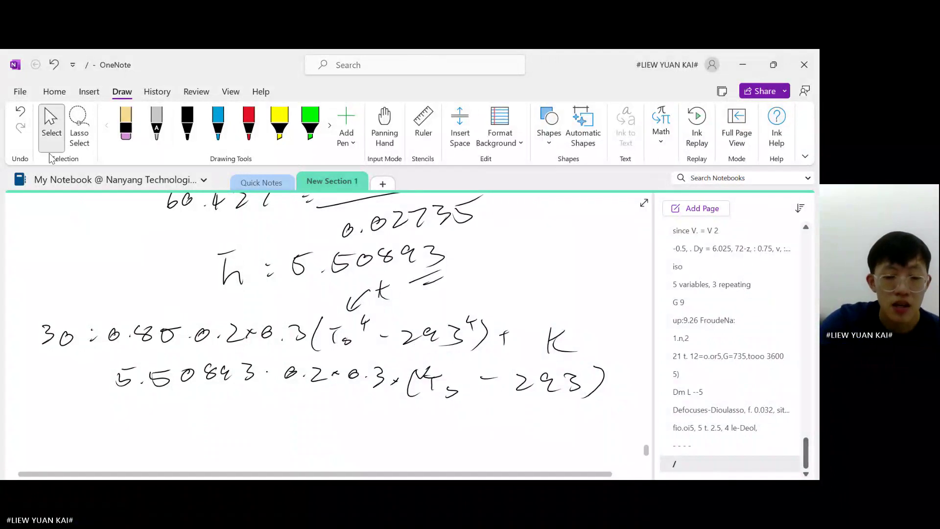
Draw two long lines below the equation, then undo both
scroll(487, 384, "down", 2)
left_click(187, 123)
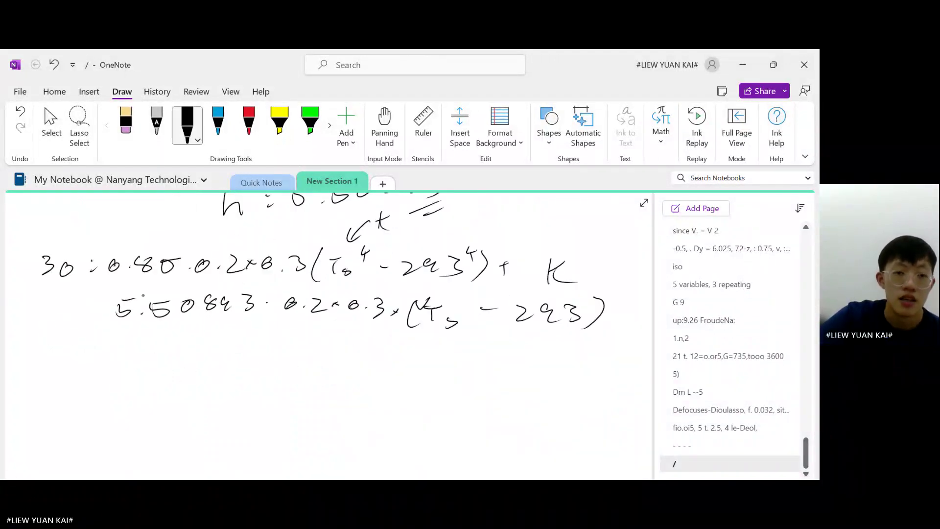
left_click_drag(58, 294, 513, 287)
left_click_drag(67, 347, 565, 363)
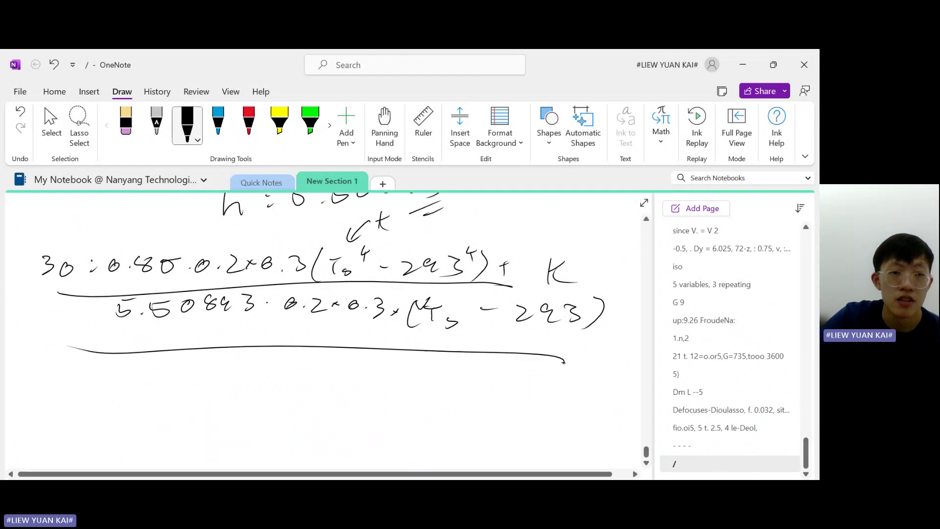
left_click(55, 65)
left_click(55, 64)
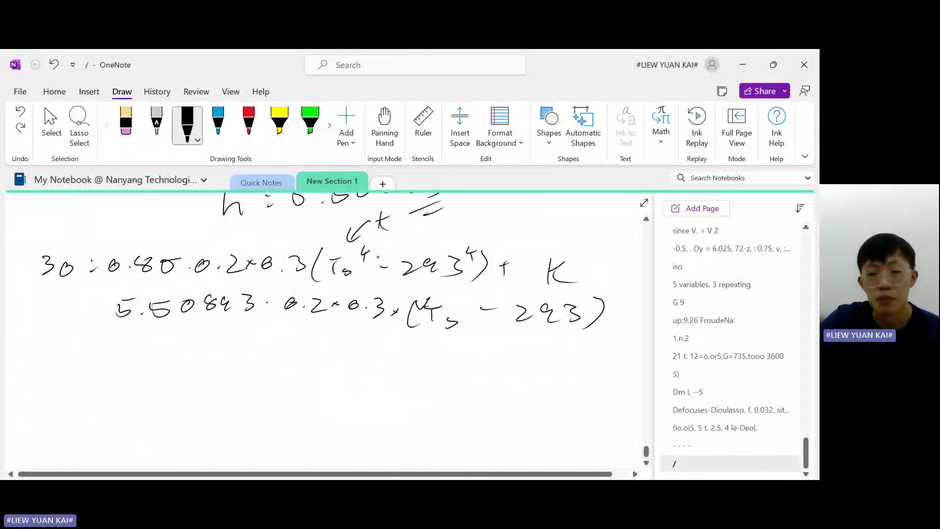
Circle Ts⁴, undo it, and begin writing 'Graphing calc:' below the equation
mouse_move(365, 247)
left_mouse_down()
mouse_move(342, 274)
mouse_move(349, 239)
mouse_move(363, 294)
mouse_move(292, 256)
left_mouse_up()
left_click(53, 64)
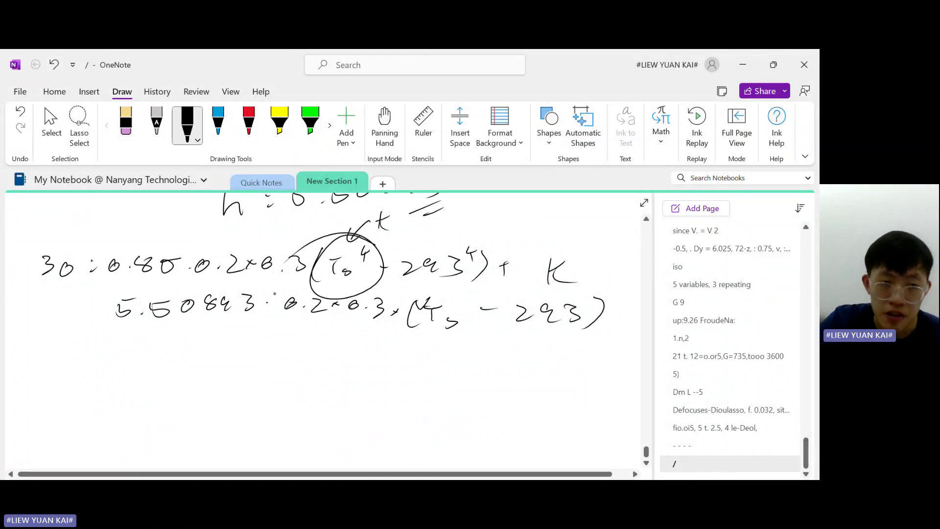
left_click(53, 64)
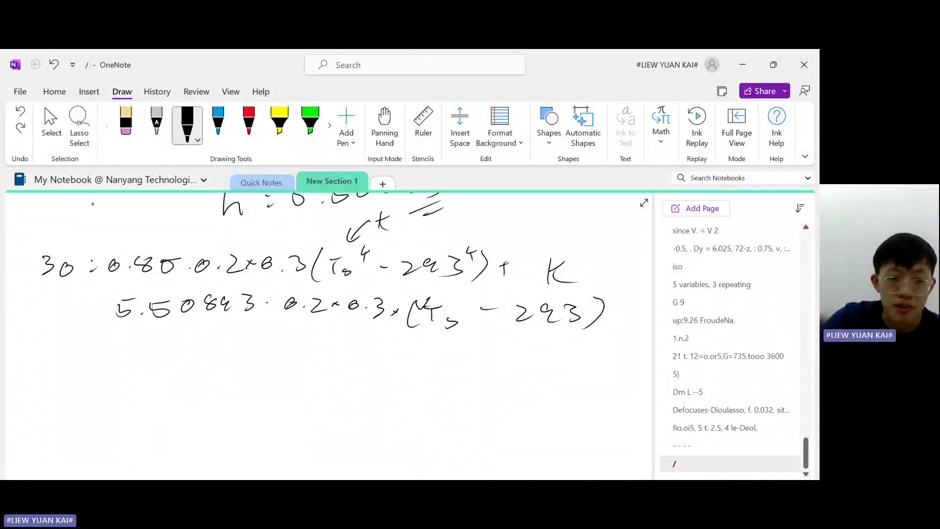
mouse_move(98, 343)
left_mouse_down()
mouse_move(100, 361)
mouse_move(107, 347)
mouse_move(183, 351)
left_mouse_up()
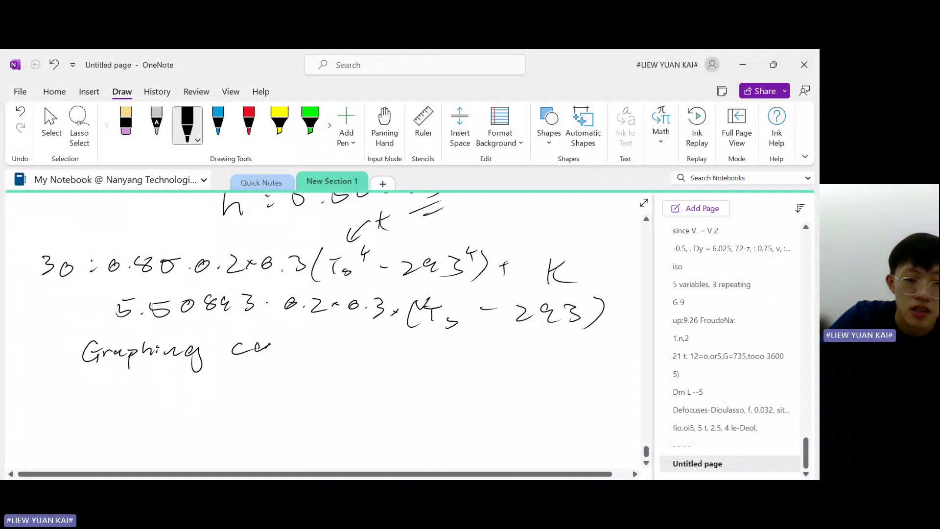